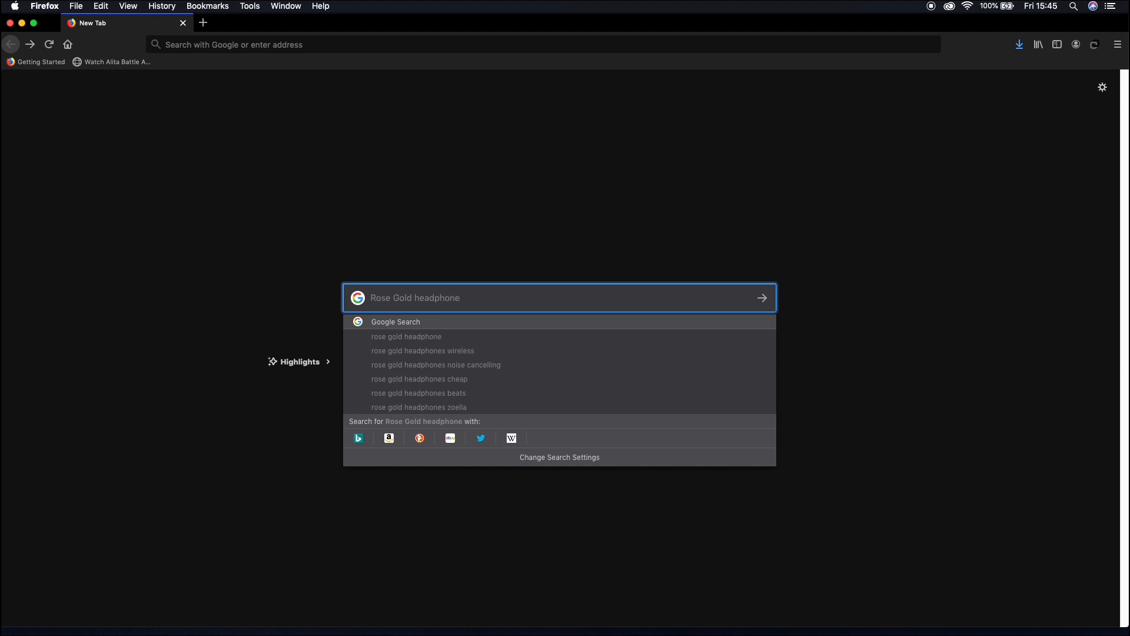
Search Google for "Rose Gold headphone"
{"action": "key", "text": "Return"}
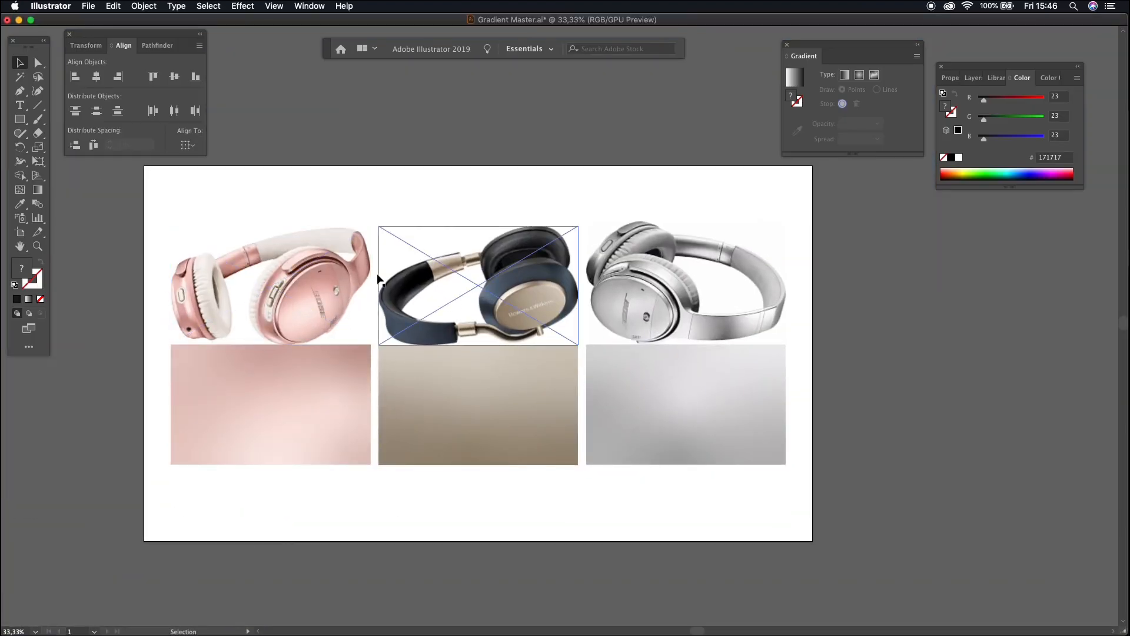
Switch to Illustrator and create a 1920 x 1080 px Web-Large document named Rose Gradient
{"action": "left_click", "coordinate": [236, 408]}
{"action": "left_click", "coordinate": [89, 6]}
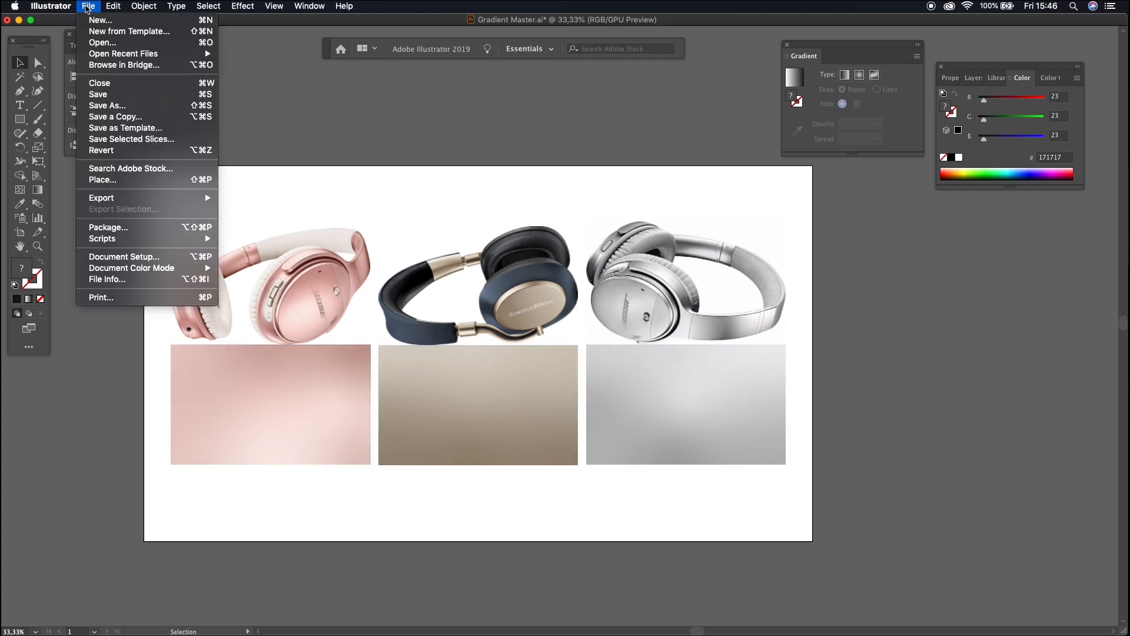
{"action": "left_click", "coordinate": [106, 24]}
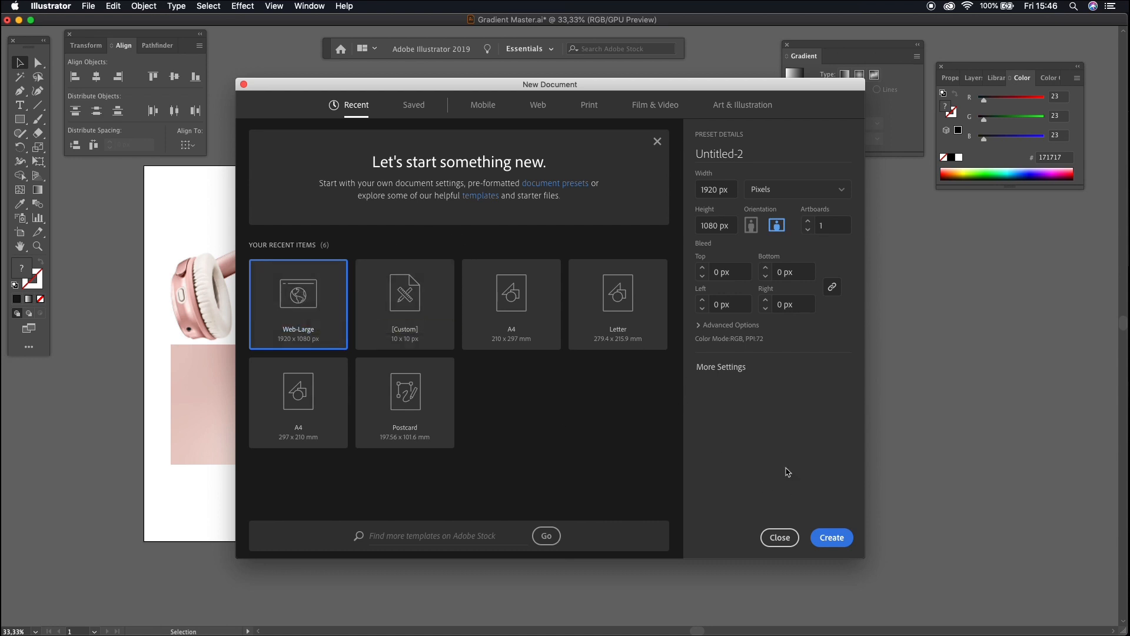
{"action": "left_click", "coordinate": [767, 154]}
{"action": "key", "text": "BackSpace"}
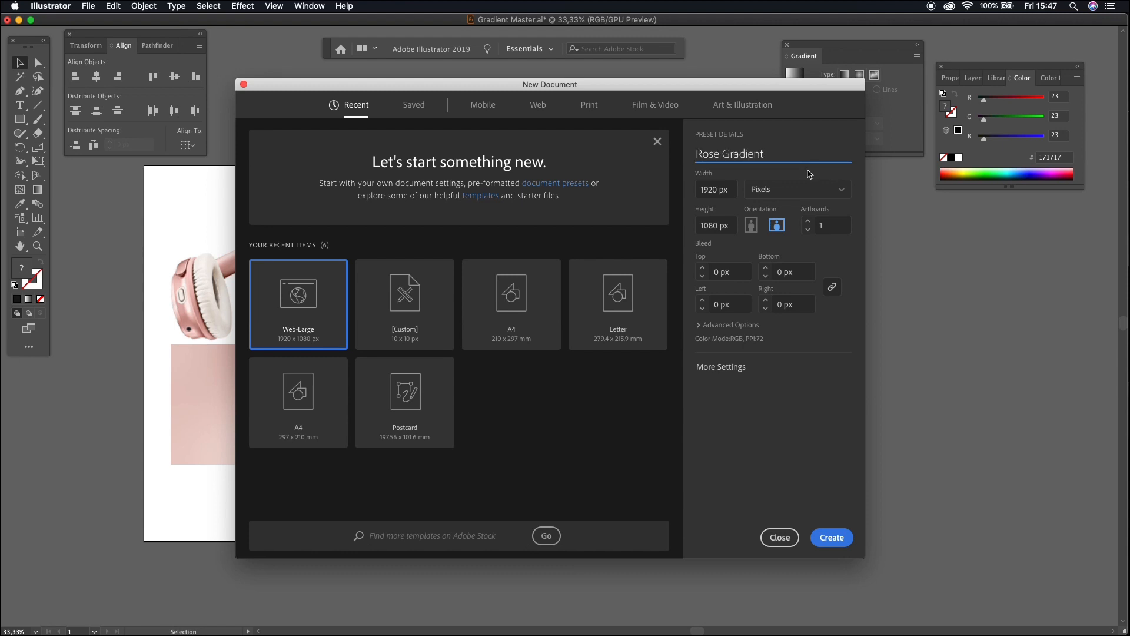
{"action": "left_click", "coordinate": [833, 542]}
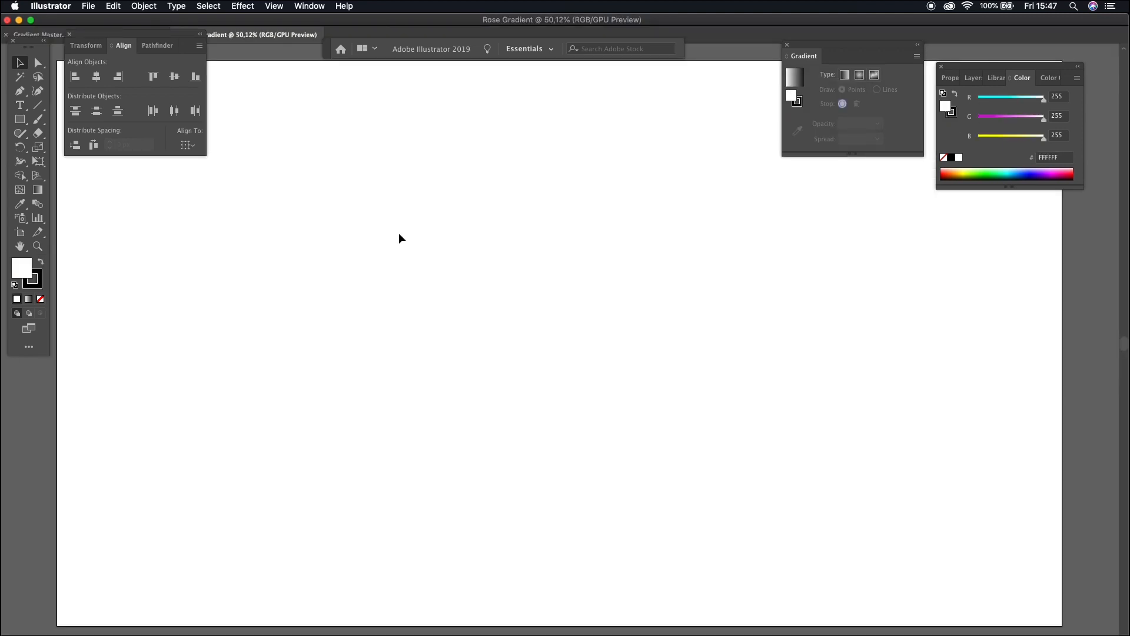
Move the Align panel off the artboard's upper-left area, place 1234209.jpg there, and enlarge the image slightly
{"action": "left_click_drag", "start_coordinate": [105, 34], "coordinate": [967, 243]}
{"action": "left_click", "coordinate": [98, 6]}
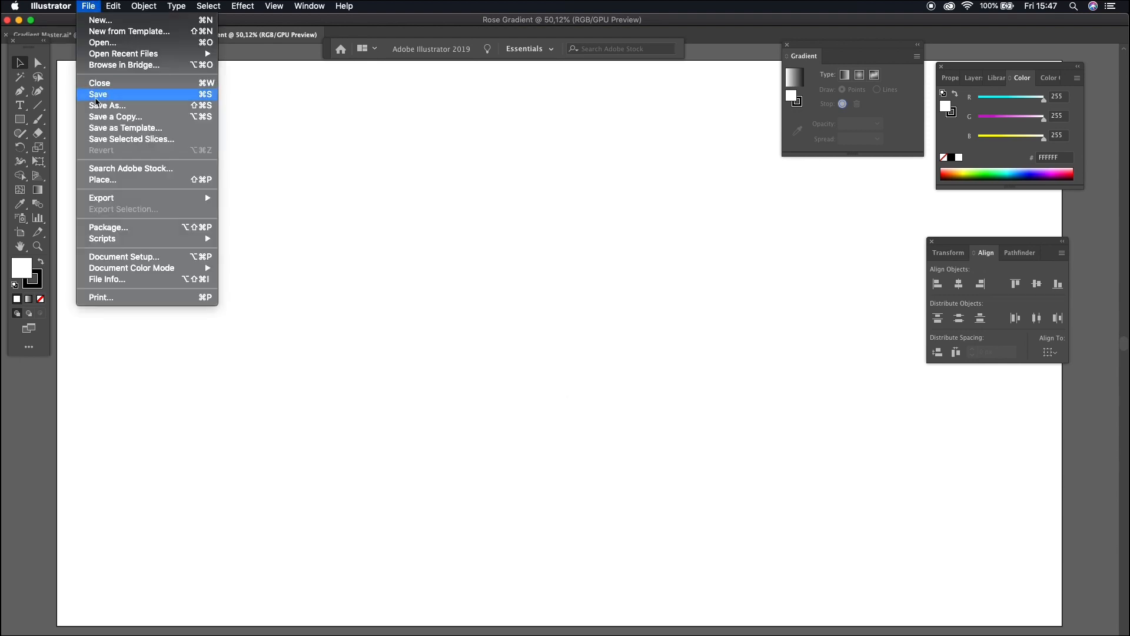
{"action": "left_click", "coordinate": [104, 180]}
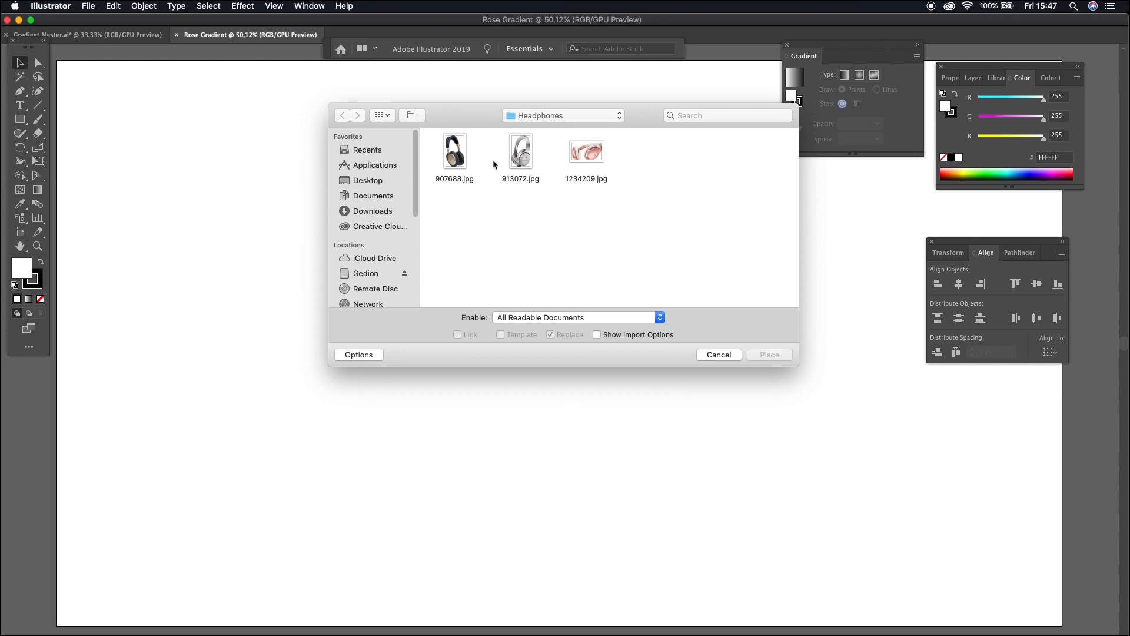
{"action": "left_click", "coordinate": [593, 158]}
{"action": "left_click", "coordinate": [771, 355]}
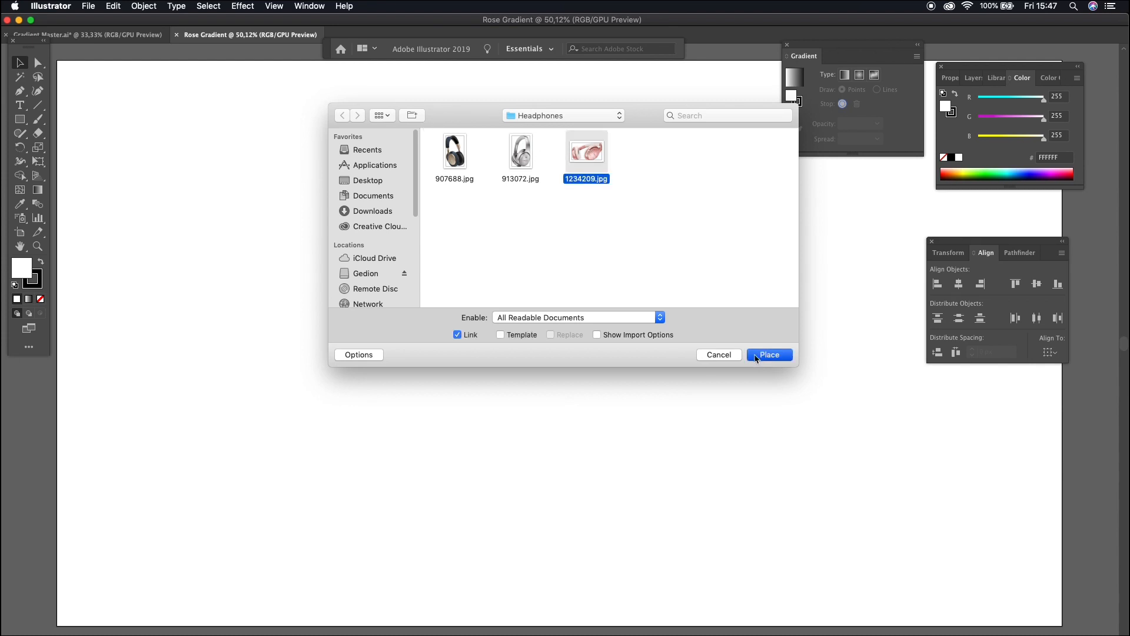
{"action": "left_click_drag", "start_coordinate": [195, 144], "coordinate": [419, 292]}
{"action": "left_click", "coordinate": [116, 108]}
{"action": "left_click", "coordinate": [250, 188]}
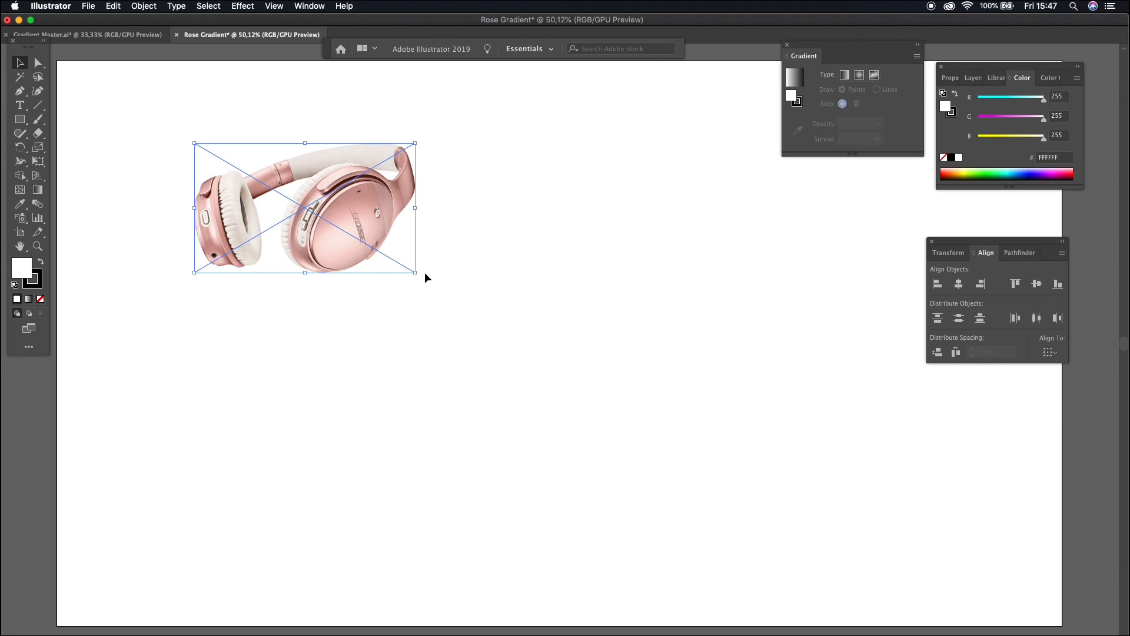
{"action": "left_click_drag", "start_coordinate": [415, 273], "coordinate": [448, 286]}
Place the images 907688.jpg and 913072.jpg on the artboard beside the rose gold headphones
{"action": "left_click", "coordinate": [88, 6]}
{"action": "left_click", "coordinate": [102, 179]}
{"action": "double_click", "coordinate": [454, 152]}
{"action": "left_click_drag", "start_coordinate": [470, 164], "coordinate": [833, 420]}
{"action": "left_click", "coordinate": [88, 6]}
{"action": "left_click", "coordinate": [103, 180]}
{"action": "double_click", "coordinate": [521, 153]}
{"action": "left_click_drag", "start_coordinate": [660, 166], "coordinate": [867, 402]}
Rotate the gold-and-blue and silver headphone images sideways and position them in a row beside the rose gold pair
{"action": "left_click", "coordinate": [591, 289]}
{"action": "left_click_drag", "start_coordinate": [624, 161], "coordinate": [415, 213]}
{"action": "left_click_drag", "start_coordinate": [597, 289], "coordinate": [612, 199]}
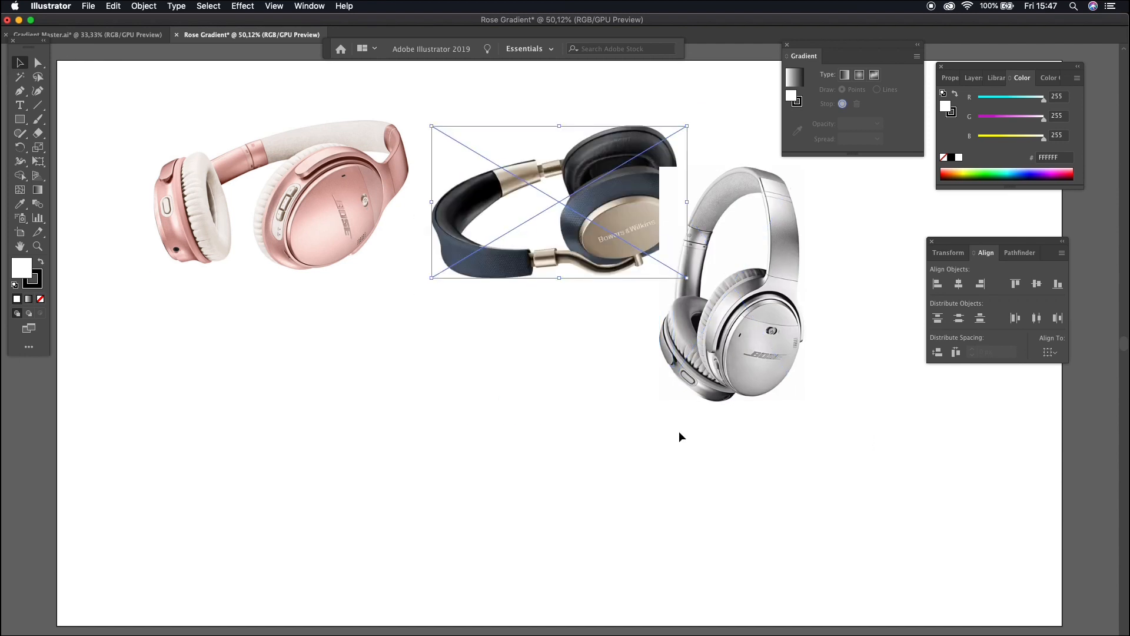
{"action": "left_click_drag", "start_coordinate": [736, 353], "coordinate": [796, 368]}
{"action": "left_click_drag", "start_coordinate": [717, 178], "coordinate": [641, 345]}
{"action": "left_click_drag", "start_coordinate": [782, 309], "coordinate": [838, 215]}
Adjust the positions of the headphone images to form an evenly spaced row across the artboard
{"action": "scroll", "coordinate": [813, 315], "scroll_direction": "right", "scroll_amount": 5}
{"action": "scroll", "coordinate": [814, 316], "scroll_direction": "up", "scroll_amount": 1}
{"action": "left_click_drag", "start_coordinate": [799, 163], "coordinate": [454, 343]}
{"action": "left_click", "coordinate": [510, 359]}
{"action": "scroll", "coordinate": [510, 359], "scroll_direction": "left", "scroll_amount": 3}
{"action": "left_click_drag", "start_coordinate": [545, 268], "coordinate": [544, 259]}
{"action": "left_click_drag", "start_coordinate": [718, 264], "coordinate": [718, 256]}
{"action": "left_click", "coordinate": [711, 410]}
{"action": "scroll", "coordinate": [711, 410], "scroll_direction": "left", "scroll_amount": 3}
{"action": "scroll", "coordinate": [711, 410], "scroll_direction": "right", "scroll_amount": 2}
Draw a black-filled rectangle below the rose gold headphones and place a copy below each of the other two images
{"action": "left_click", "coordinate": [20, 120]}
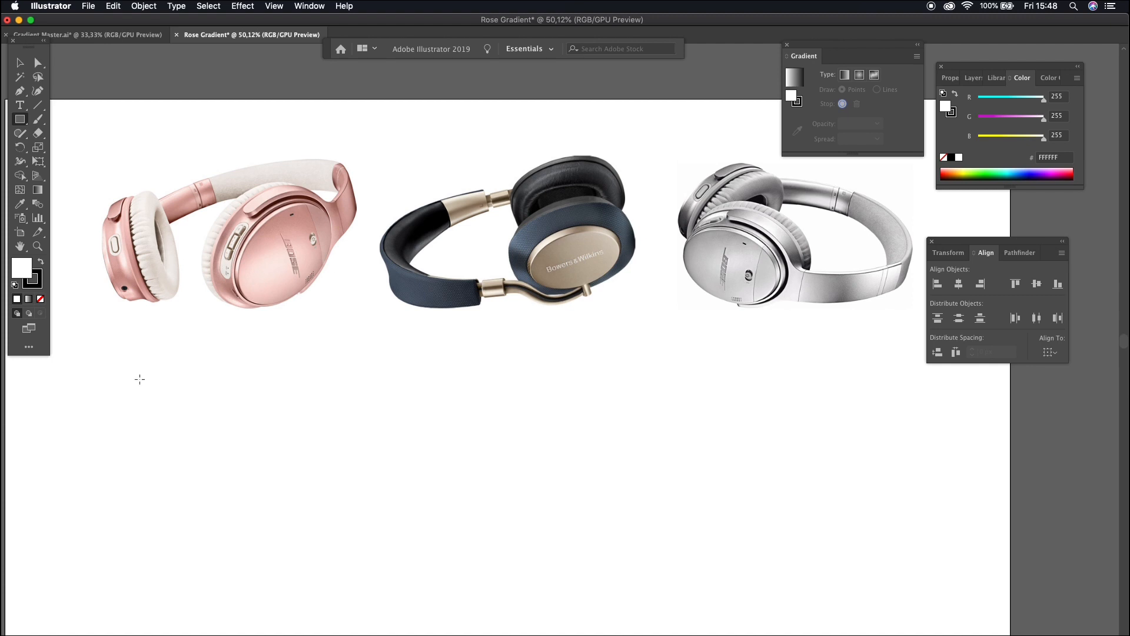
{"action": "left_click_drag", "start_coordinate": [110, 354], "coordinate": [360, 481]}
{"action": "key", "text": "v"}
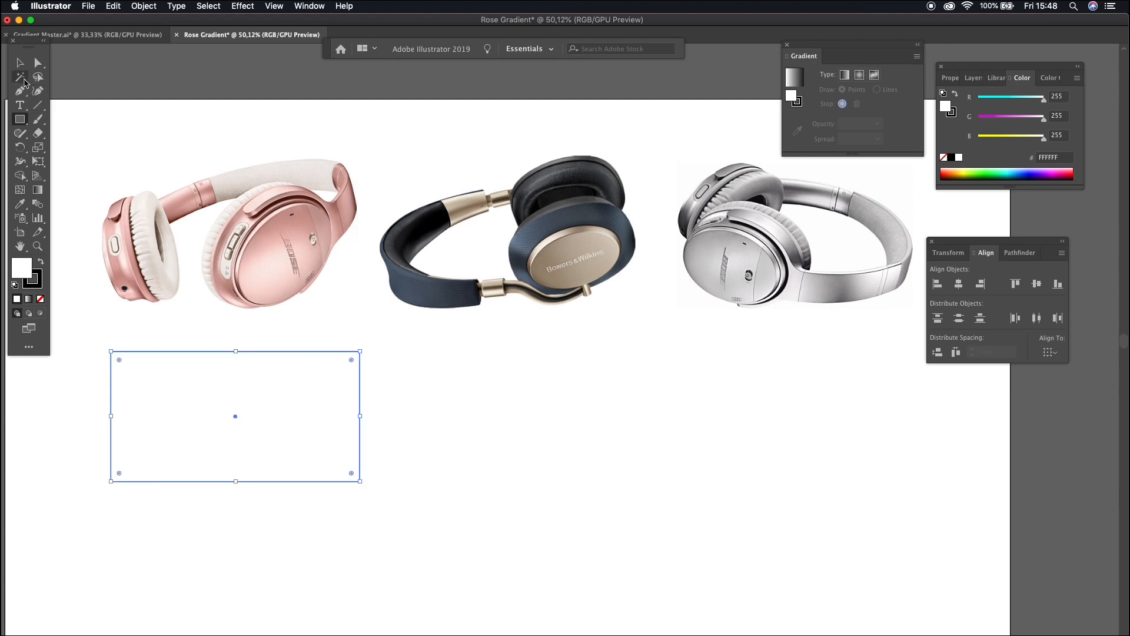
{"action": "left_click", "coordinate": [41, 261]}
{"action": "left_click_drag", "start_coordinate": [307, 419], "coordinate": [818, 420]}
{"action": "left_click", "coordinate": [723, 555]}
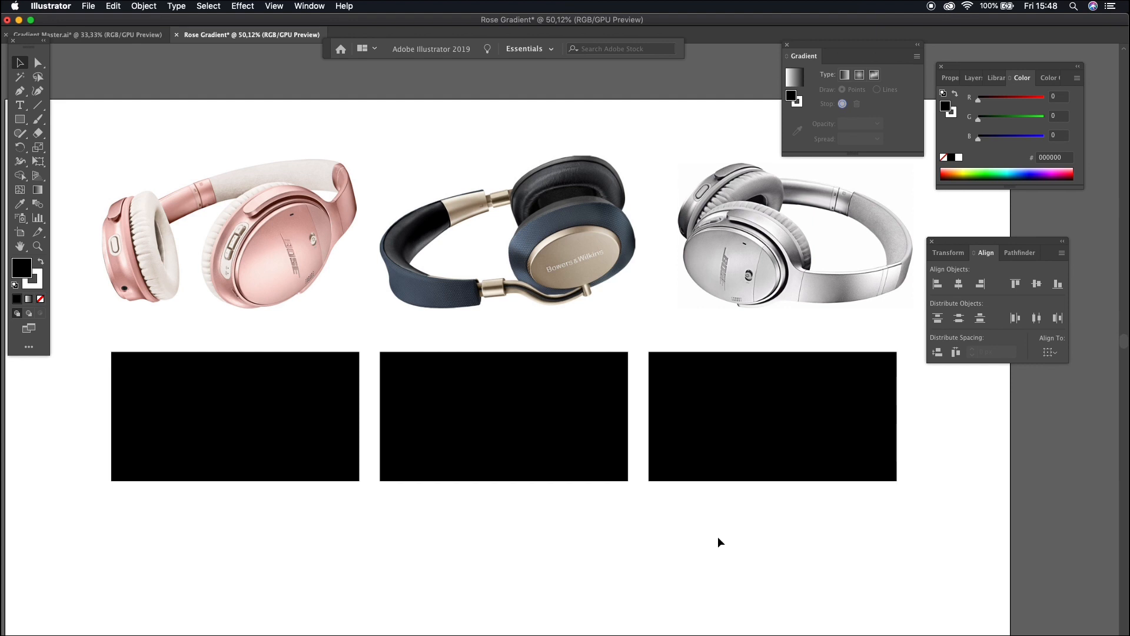
Apply a freeform gradient to the rectangle below the rose gold headphones, moving the Gradient panel closer
{"action": "left_click", "coordinate": [214, 398]}
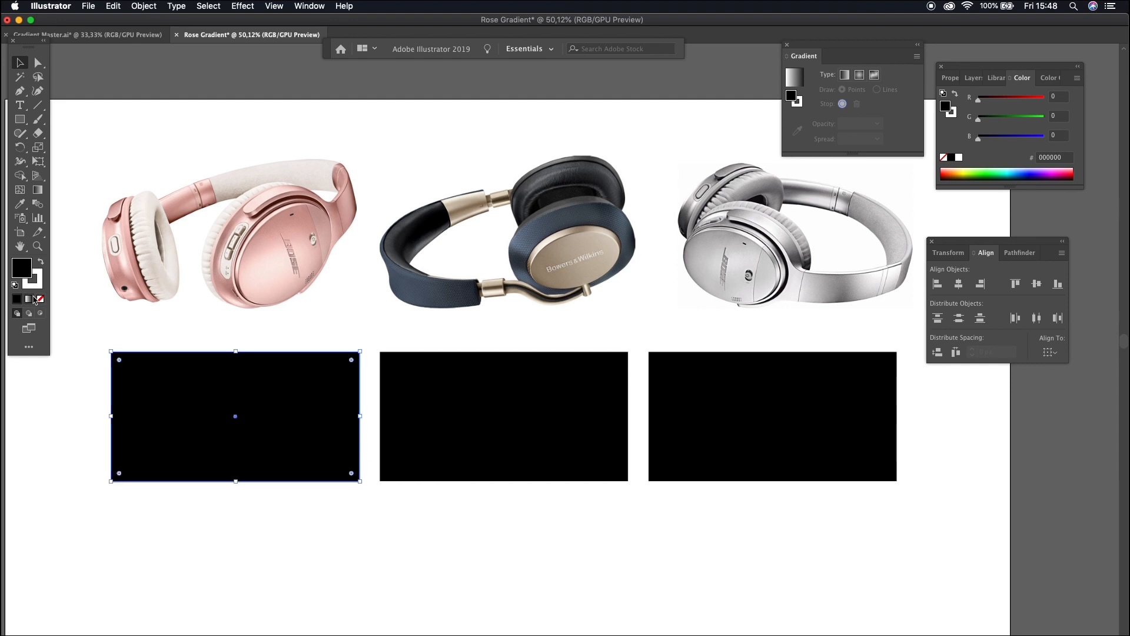
{"action": "left_click", "coordinate": [33, 299]}
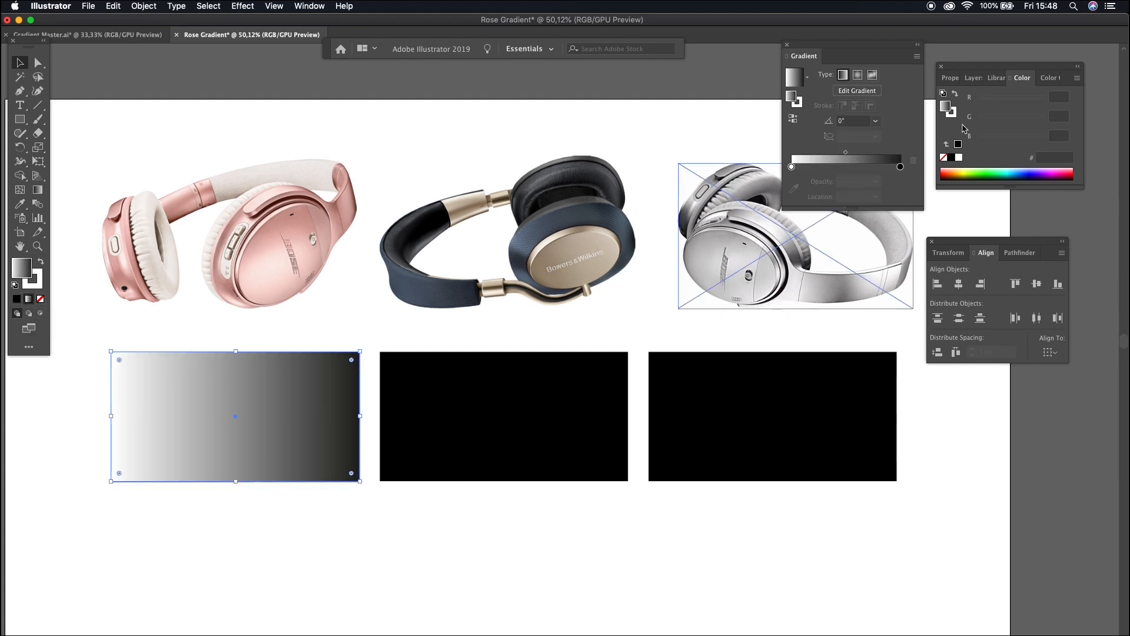
{"action": "left_click_drag", "start_coordinate": [830, 49], "coordinate": [776, 63]}
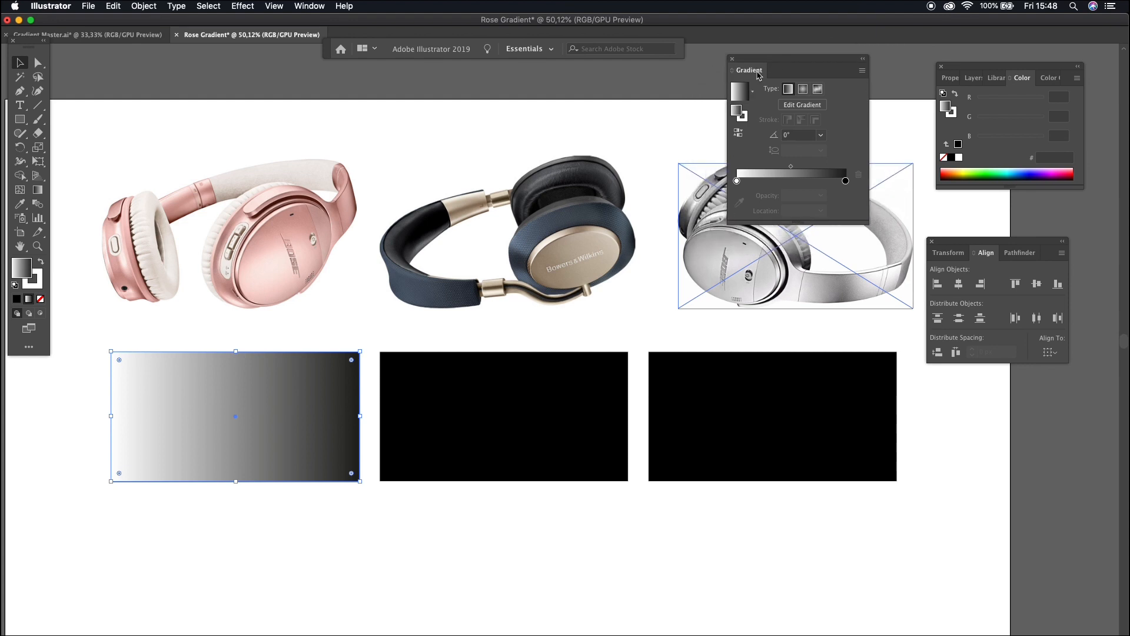
{"action": "left_click", "coordinate": [308, 7]}
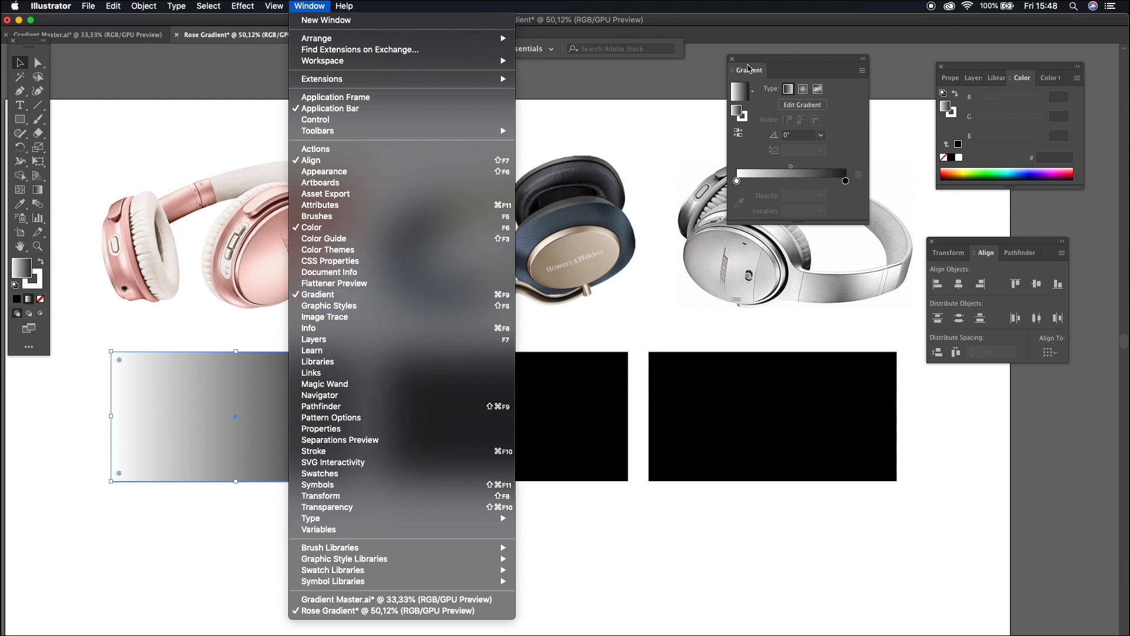
{"action": "left_click", "coordinate": [695, 112]}
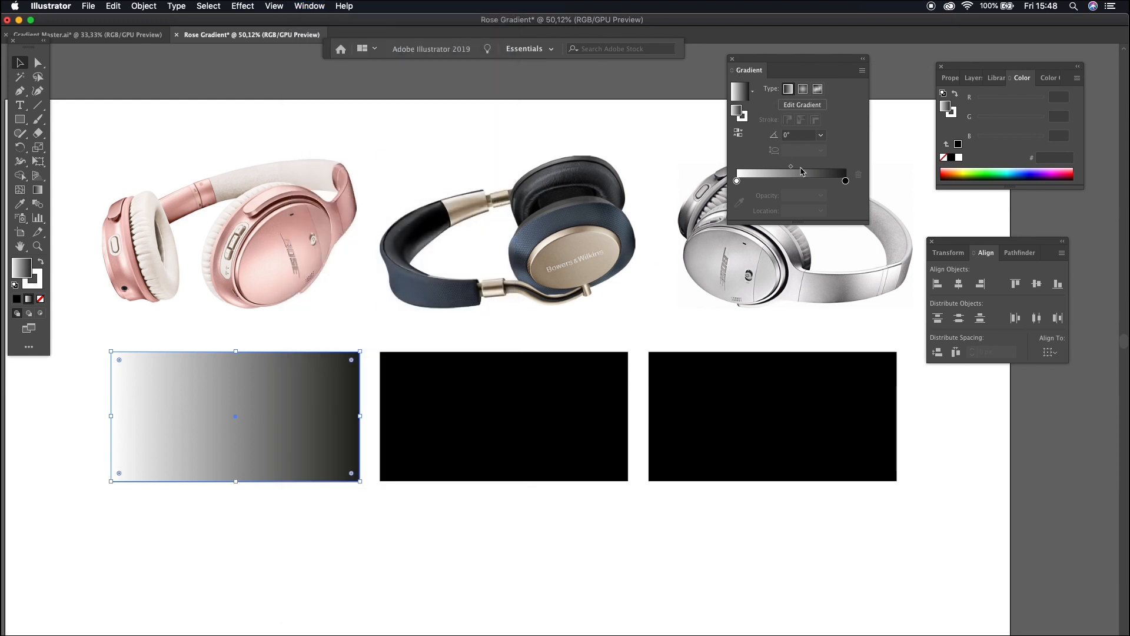
{"action": "left_click", "coordinate": [818, 90]}
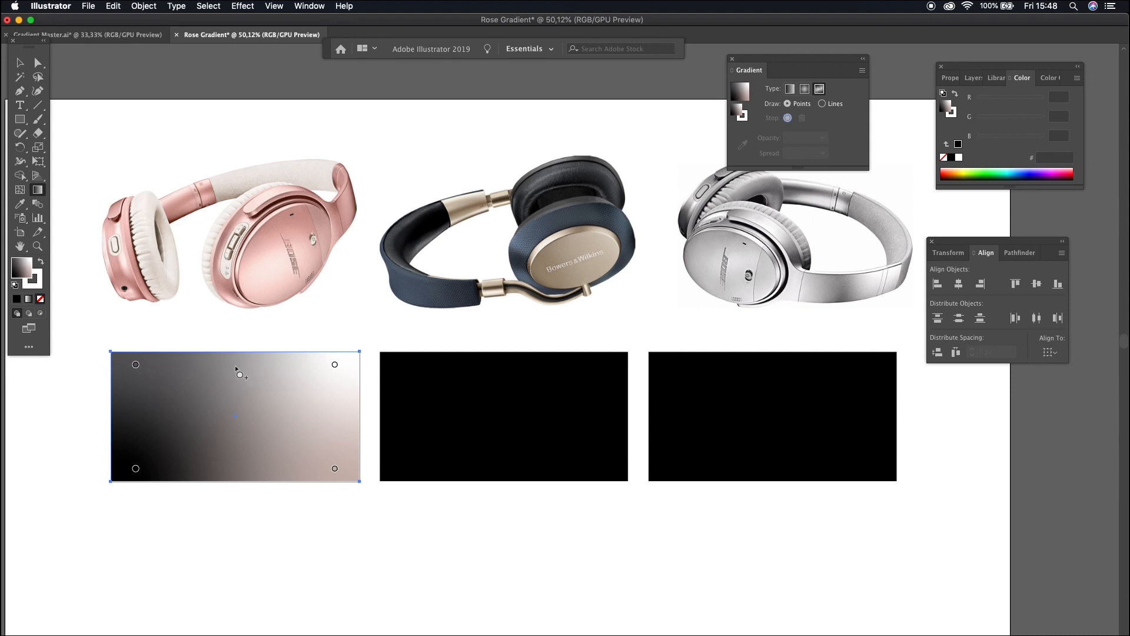
Add eight colour stops to the freeform gradient, forming a grid of three rows with four stops each
{"action": "left_click", "coordinate": [204, 362]}
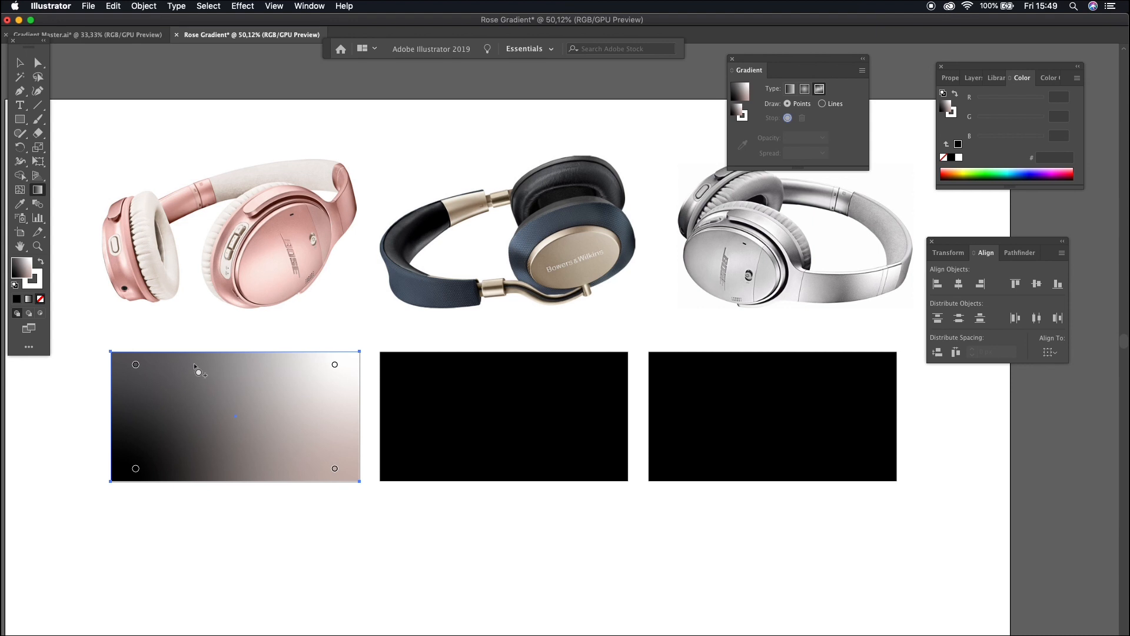
{"action": "left_click", "coordinate": [283, 362]}
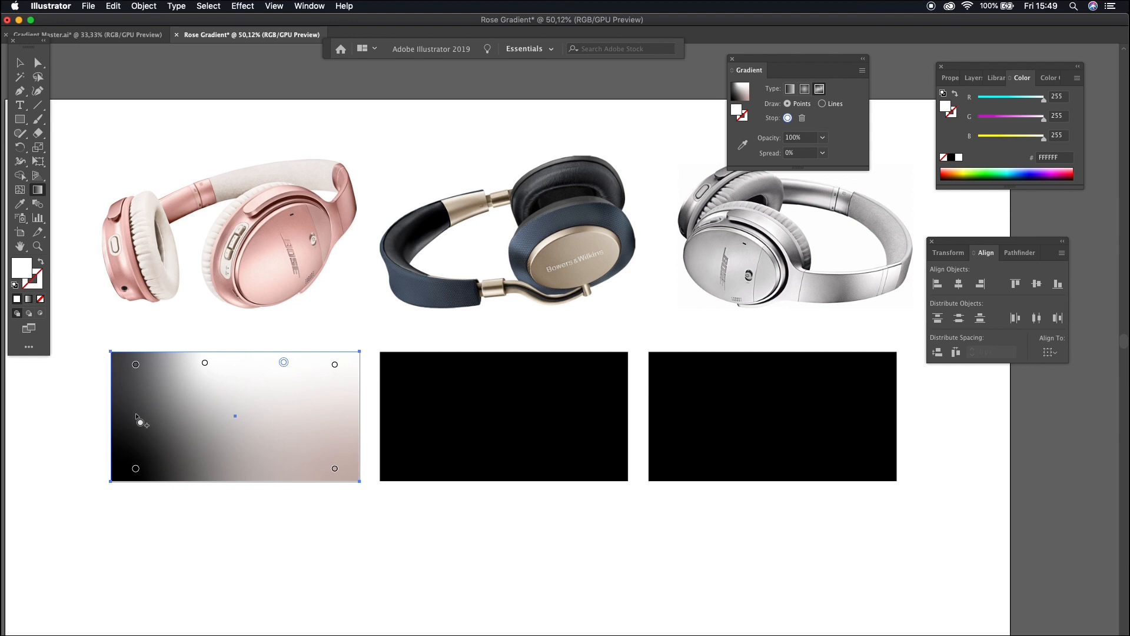
{"action": "left_click", "coordinate": [135, 414]}
{"action": "left_click", "coordinate": [214, 414]}
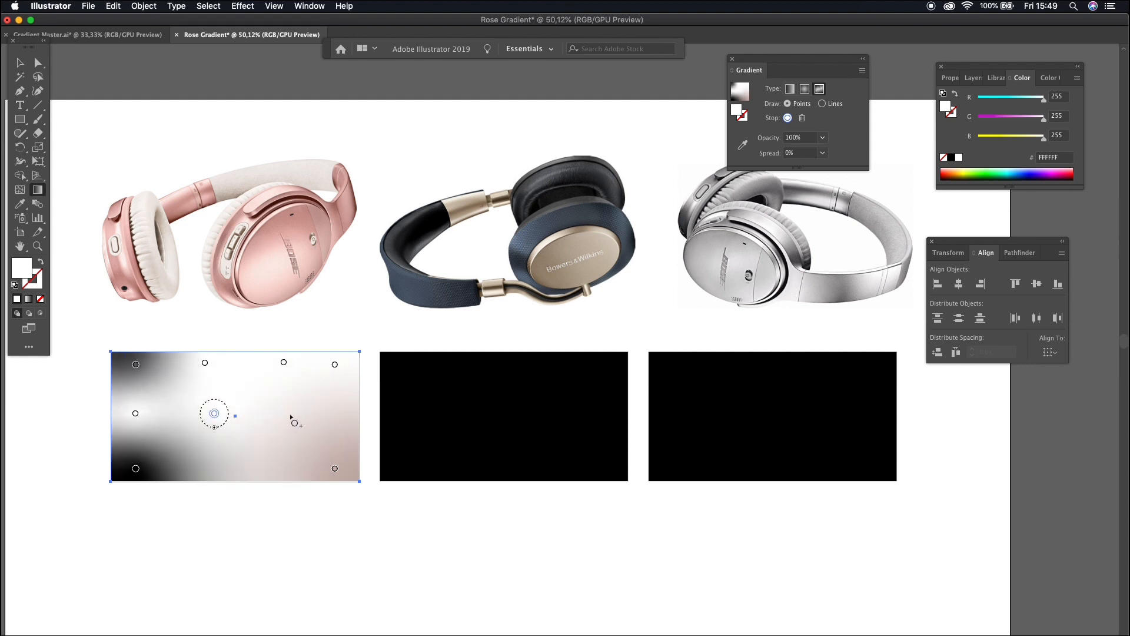
{"action": "left_click", "coordinate": [287, 412]}
{"action": "left_click", "coordinate": [337, 412]}
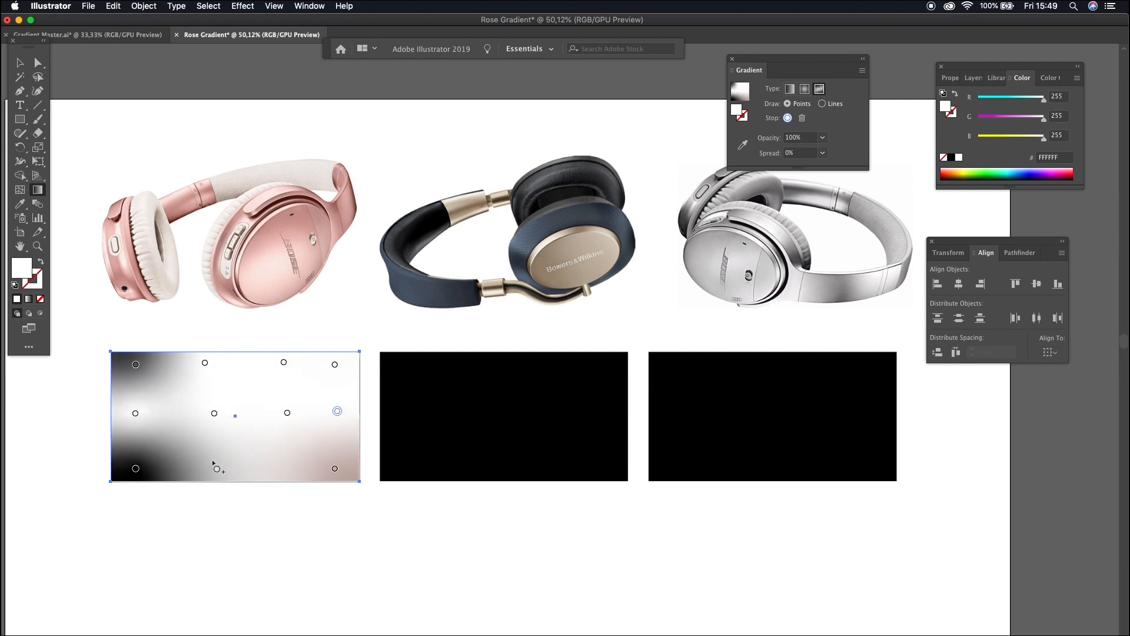
{"action": "left_click", "coordinate": [211, 459]}
{"action": "left_click", "coordinate": [285, 464]}
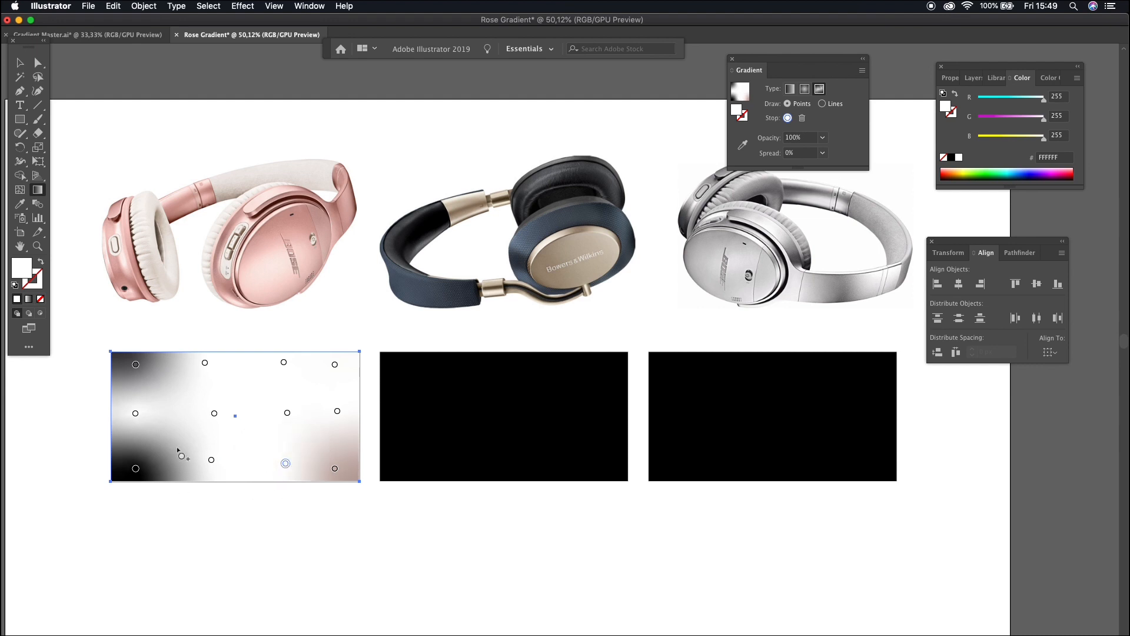
Recolour the four stops in the gradient's top row with pink tones sampled from the rose gold ear cup
{"action": "left_click", "coordinate": [742, 146]}
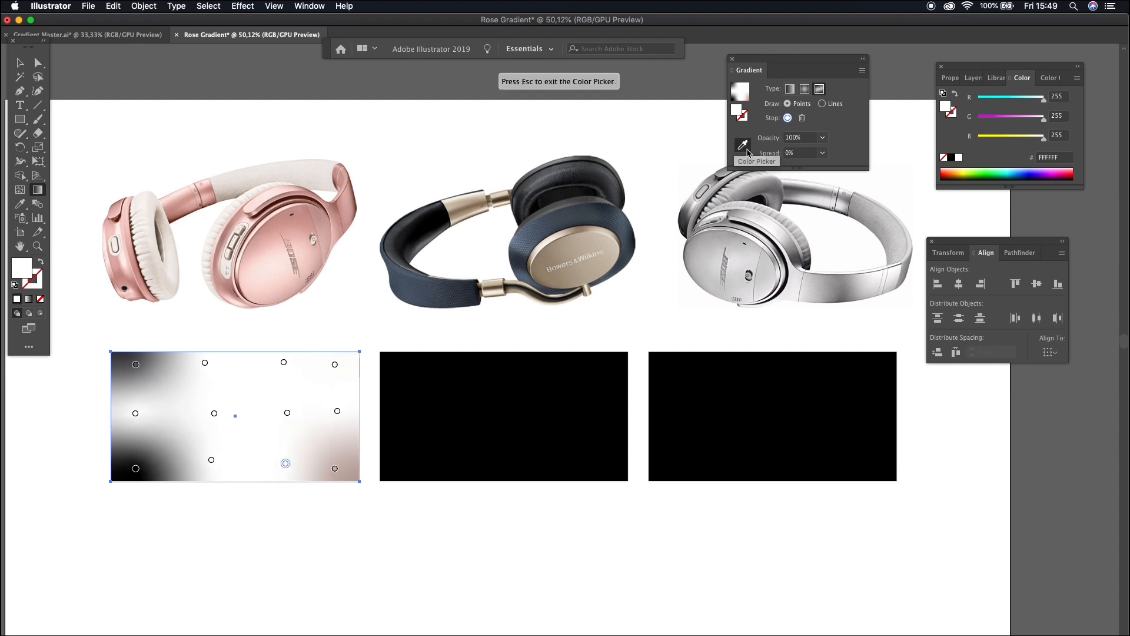
{"action": "key", "text": "Escape"}
{"action": "left_click", "coordinate": [135, 364]}
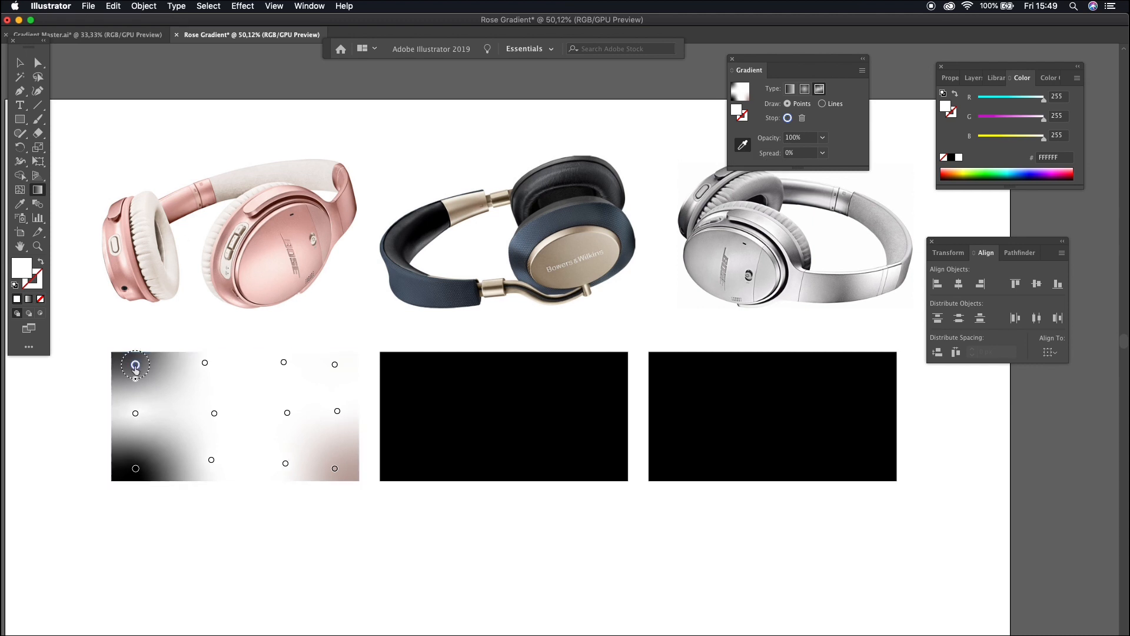
{"action": "left_click", "coordinate": [245, 263]}
{"action": "left_click", "coordinate": [205, 362]}
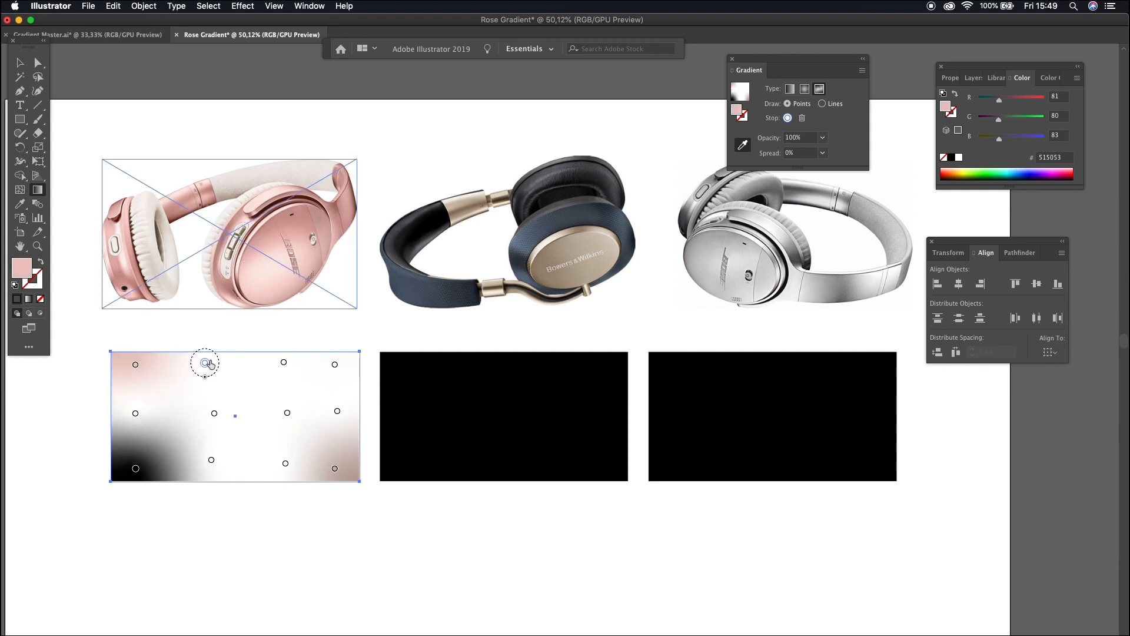
{"action": "left_click", "coordinate": [266, 229]}
{"action": "left_click", "coordinate": [284, 361]}
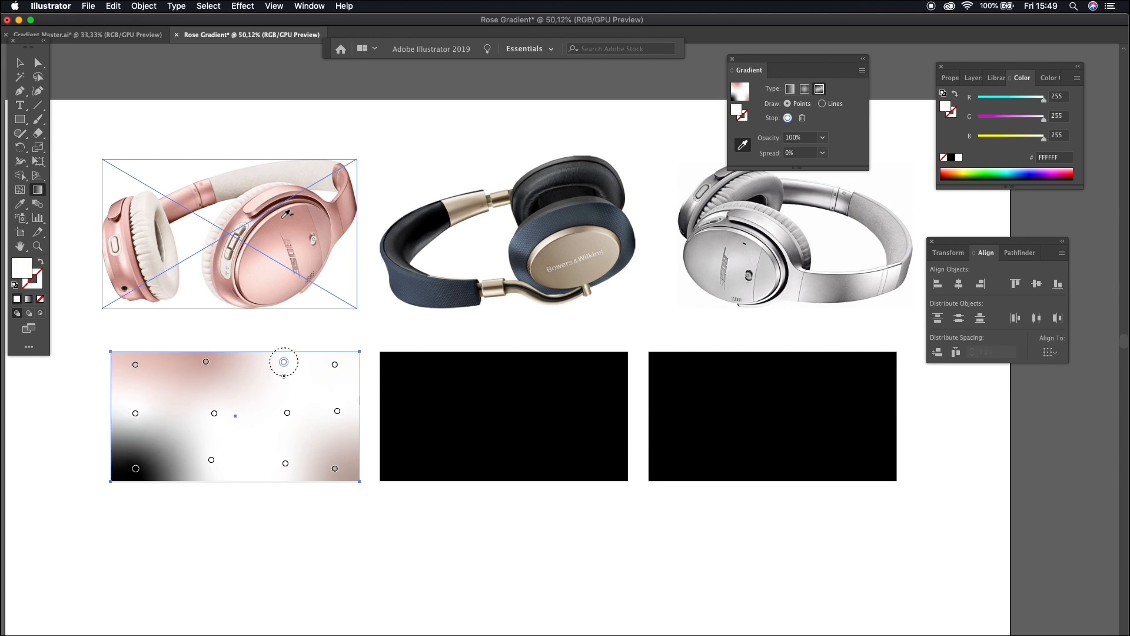
{"action": "left_click", "coordinate": [286, 213]}
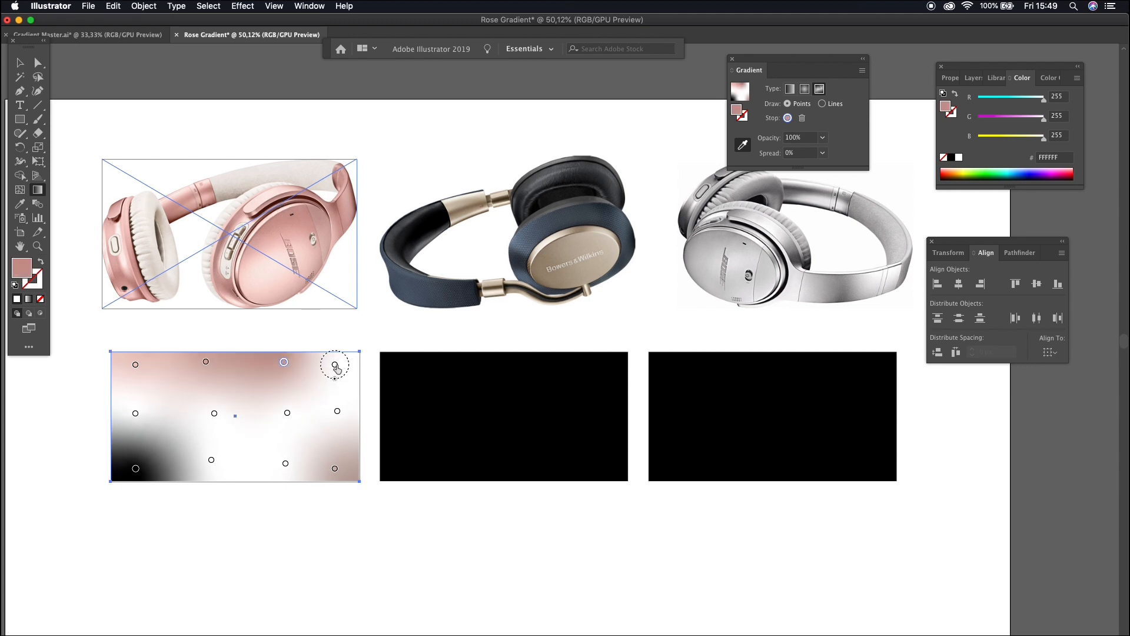
{"action": "left_click", "coordinate": [334, 364]}
{"action": "left_click", "coordinate": [305, 210]}
Recolour the rectangle's middle-right and bottom-right gradient stops with tones sampled from the right side of the rose gold ear cup
{"action": "left_click", "coordinate": [337, 411]}
{"action": "left_click", "coordinate": [310, 233]}
{"action": "left_click", "coordinate": [334, 468]}
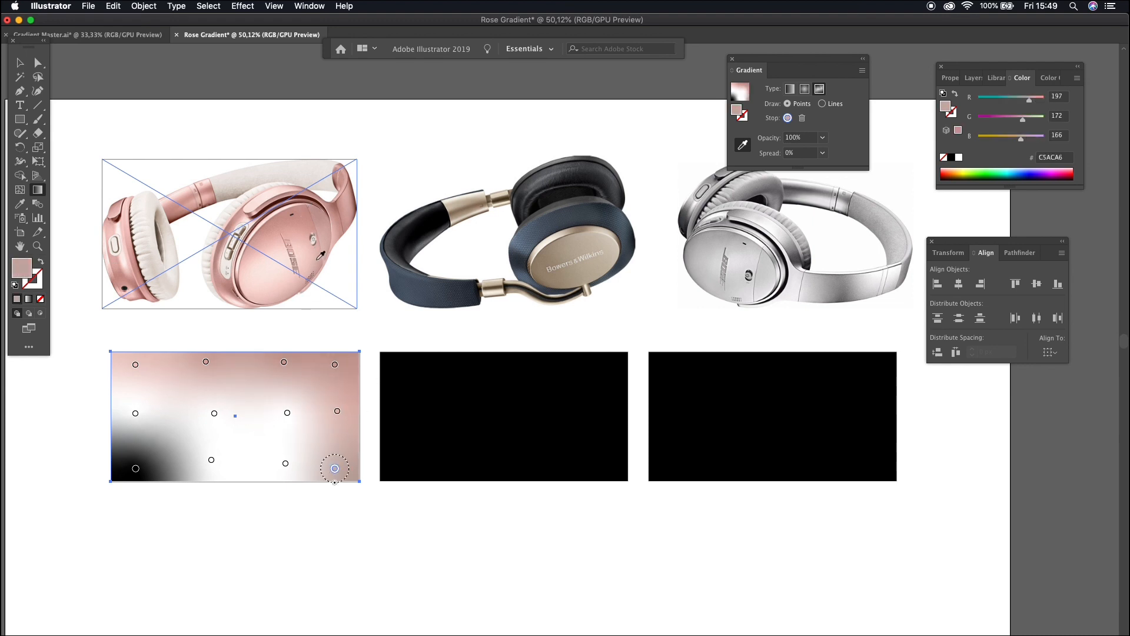
{"action": "left_click", "coordinate": [321, 254]}
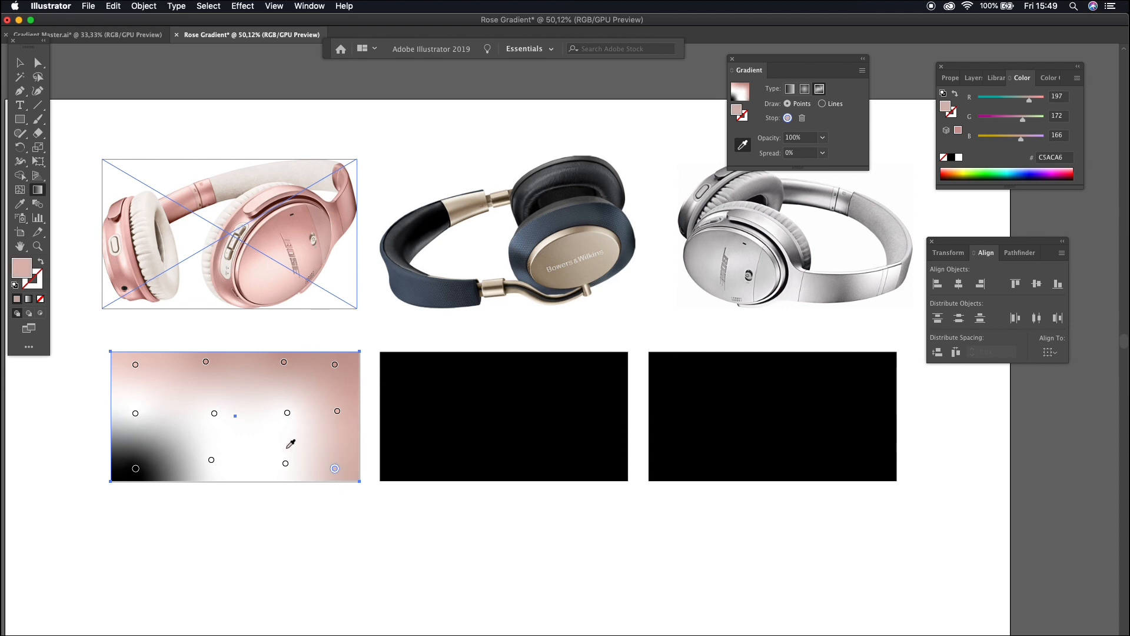
Recolour the remaining three bottom-row stops and the middle-left stop with tones sampled from the lower rose gold ear cup
{"action": "left_click", "coordinate": [286, 463]}
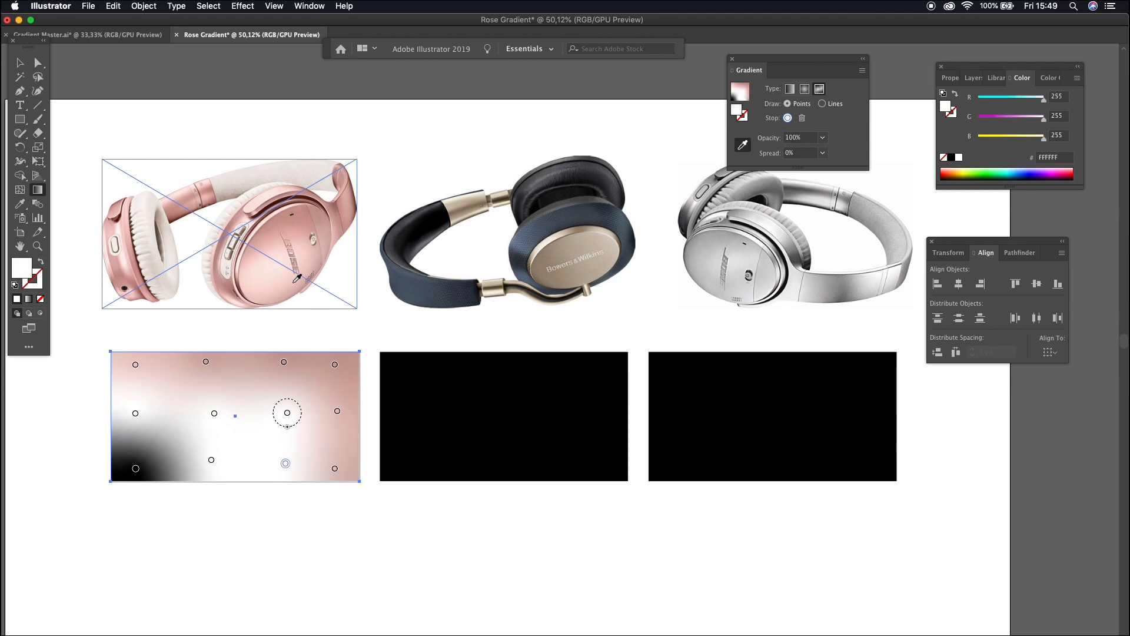
{"action": "left_click", "coordinate": [294, 281]}
{"action": "left_click", "coordinate": [211, 459]}
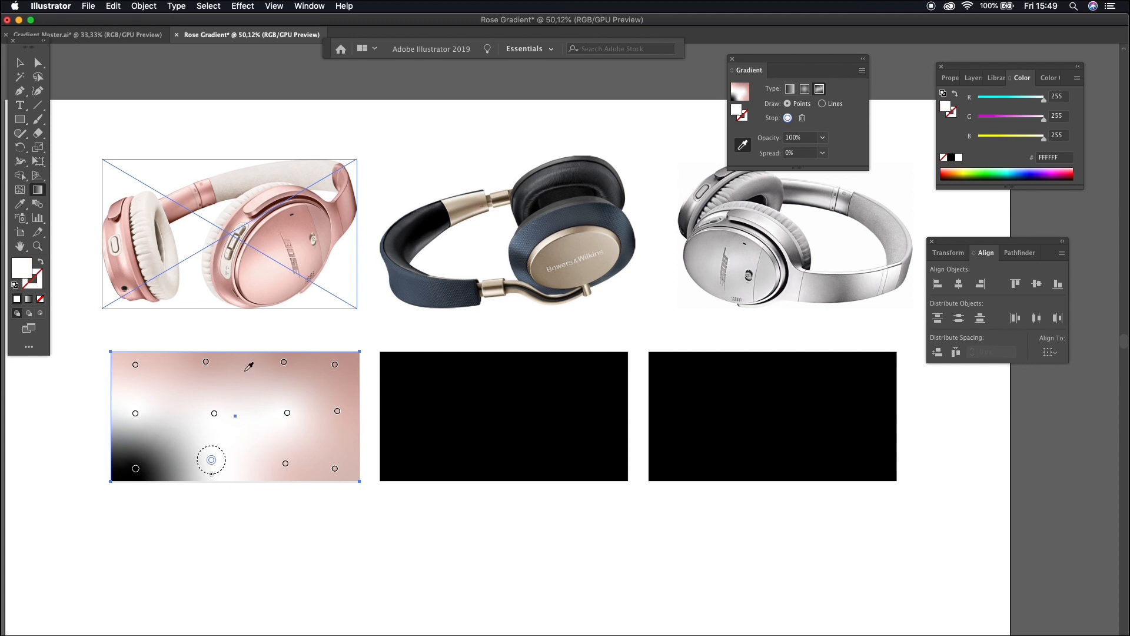
{"action": "left_click", "coordinate": [280, 293]}
{"action": "left_click", "coordinate": [135, 468]}
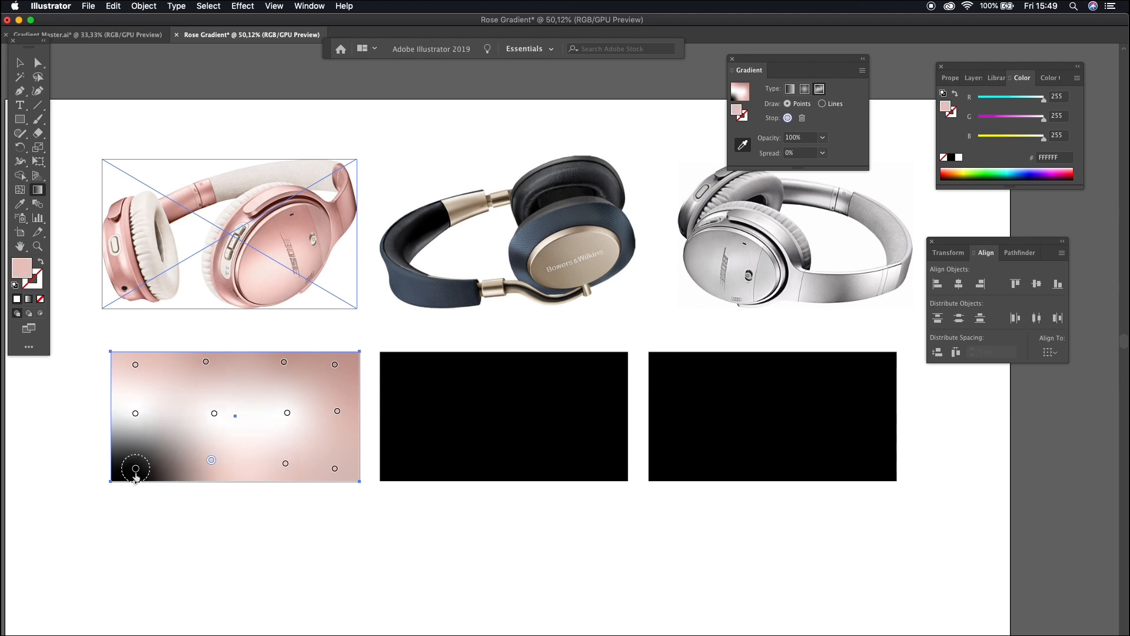
{"action": "left_click", "coordinate": [263, 293]}
{"action": "left_click", "coordinate": [135, 413]}
{"action": "left_click", "coordinate": [253, 280]}
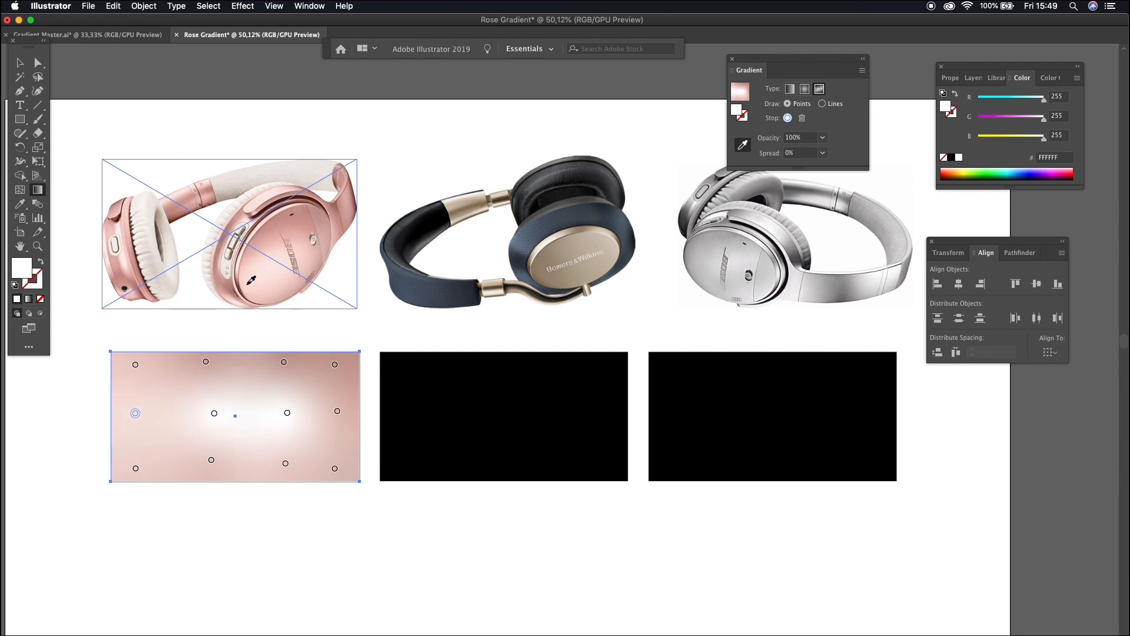
Recolour the rose gradient's two inner middle-row stops with light pink tones sampled from the rose gold ear cup and deselect the rectangle
{"action": "left_click", "coordinate": [214, 413]}
{"action": "left_click", "coordinate": [262, 269]}
{"action": "left_click", "coordinate": [287, 412]}
{"action": "left_click", "coordinate": [287, 414]}
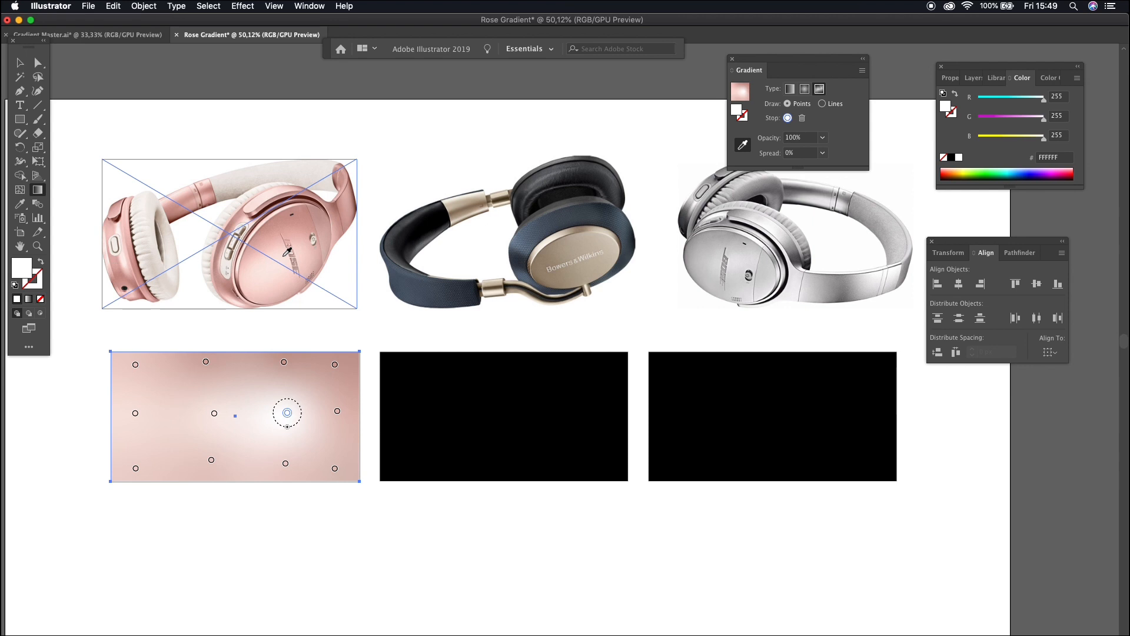
{"action": "left_click", "coordinate": [284, 256]}
{"action": "left_click", "coordinate": [302, 248]}
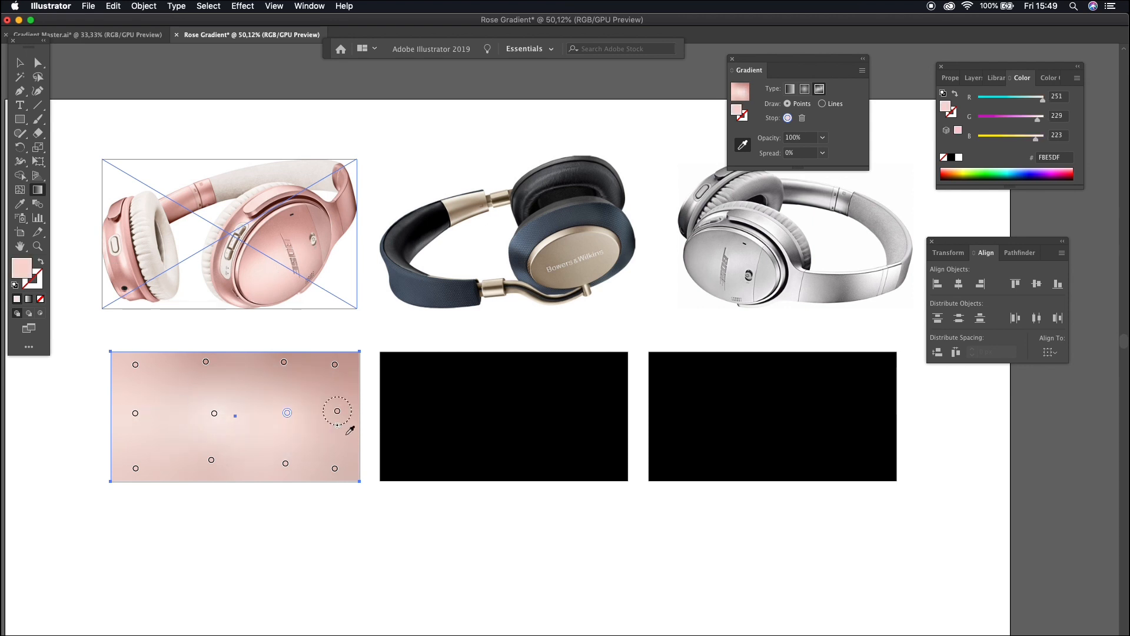
{"action": "left_click", "coordinate": [19, 62]}
{"action": "left_click", "coordinate": [171, 83]}
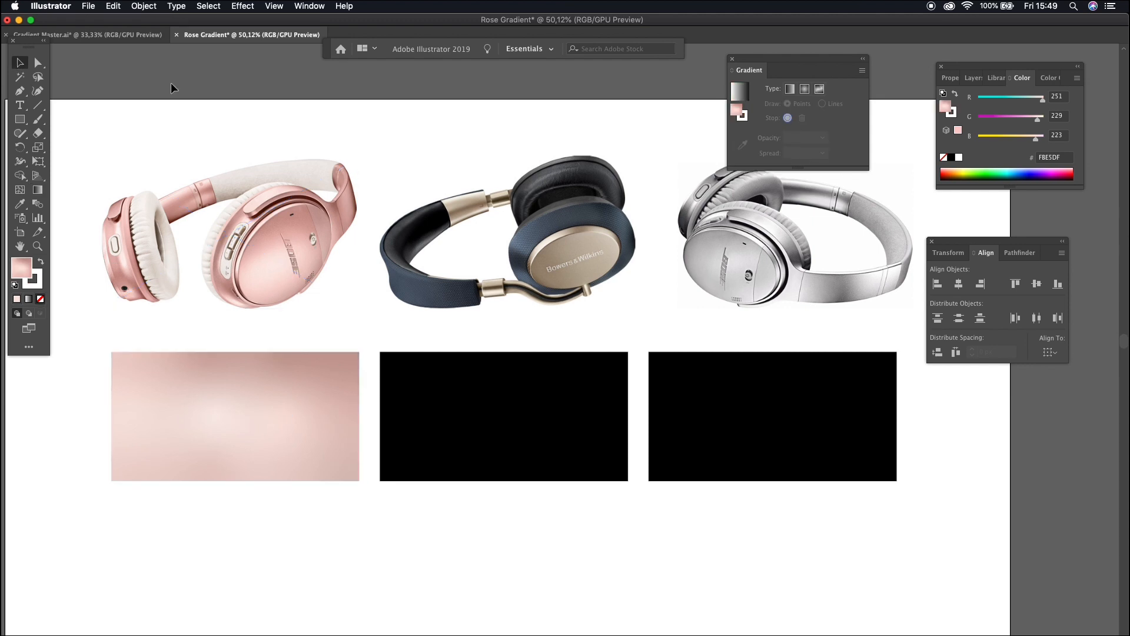
Fill the black rectangle below the gold headphones with a freeform gradient whose colour stops form three rows of four
{"action": "left_click", "coordinate": [486, 424]}
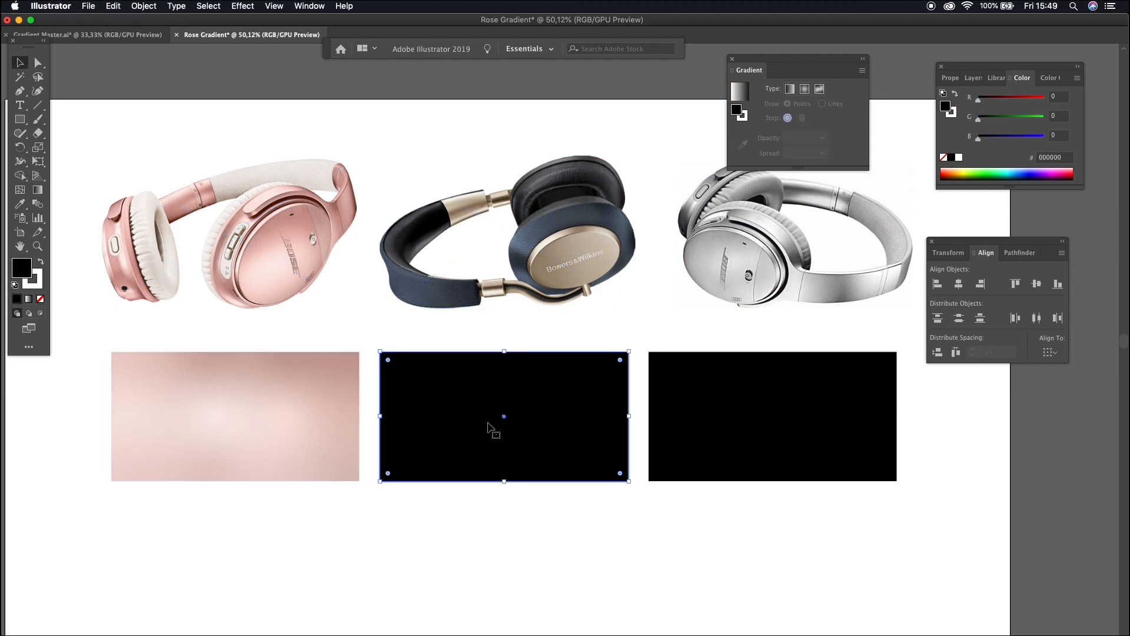
{"action": "left_click", "coordinate": [29, 300]}
{"action": "left_click", "coordinate": [818, 89]}
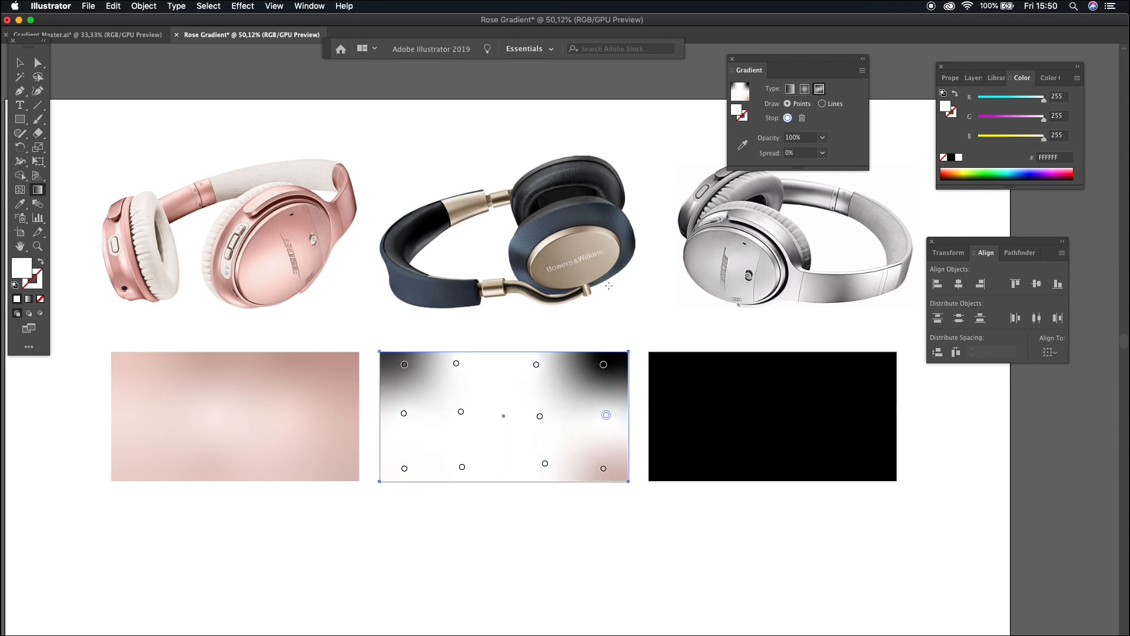
Recolour the four top-row stops of the middle rectangle's gradient with tones sampled across the upper part of the gold ear cup plate
{"action": "left_click", "coordinate": [404, 365]}
{"action": "left_click", "coordinate": [743, 145]}
{"action": "left_click", "coordinate": [537, 262]}
{"action": "left_click", "coordinate": [456, 363]}
{"action": "left_click", "coordinate": [564, 239]}
{"action": "left_click", "coordinate": [537, 364]}
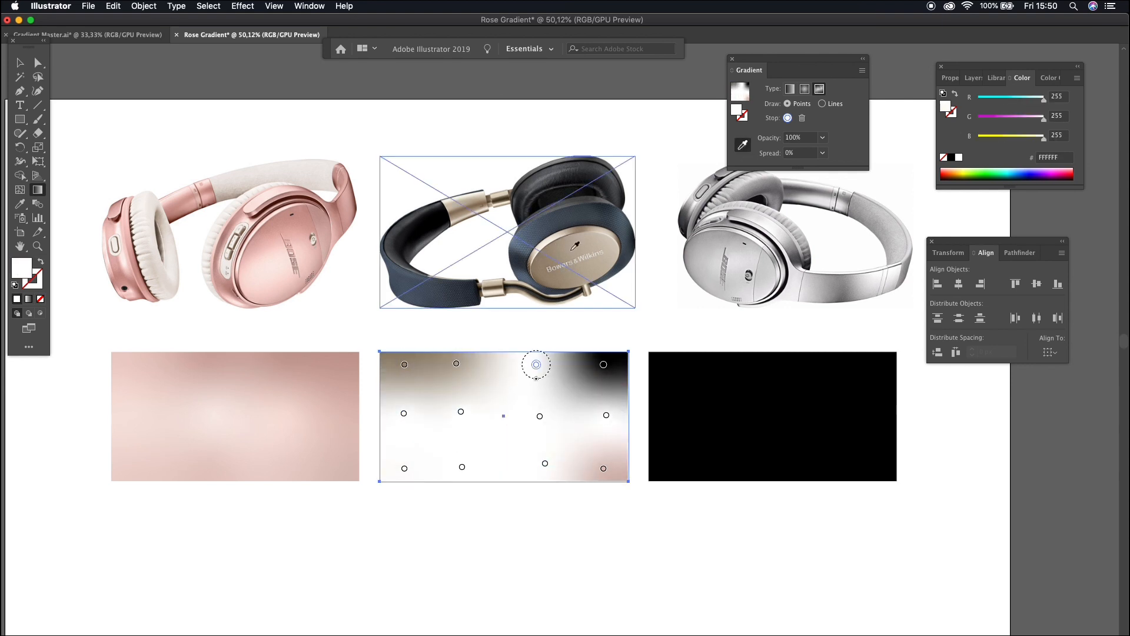
{"action": "left_click", "coordinate": [580, 237]}
{"action": "left_click", "coordinate": [603, 364]}
{"action": "left_click", "coordinate": [602, 239]}
Recolour the middle rectangle's middle-right stop and all four bottom-row stops with tones sampled along the right and lower gold plate
{"action": "left_click", "coordinate": [606, 415]}
{"action": "left_click", "coordinate": [609, 250]}
{"action": "left_click", "coordinate": [603, 469]}
{"action": "left_click", "coordinate": [613, 259]}
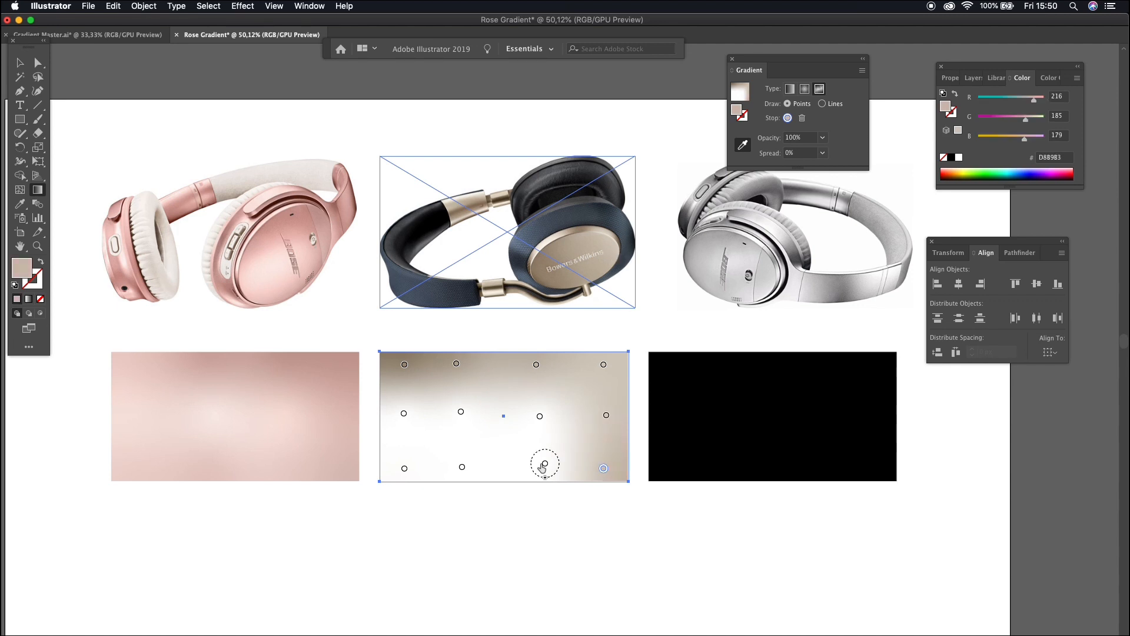
{"action": "left_click", "coordinate": [545, 463]}
{"action": "left_click", "coordinate": [592, 275]}
{"action": "left_click", "coordinate": [462, 467]}
{"action": "left_click", "coordinate": [564, 286]}
{"action": "left_click", "coordinate": [405, 468]}
{"action": "left_click", "coordinate": [551, 284]}
Recolour the remaining three middle-row stops with tones sampled from the centre of the gold plate and deselect the rectangle
{"action": "left_click", "coordinate": [404, 413]}
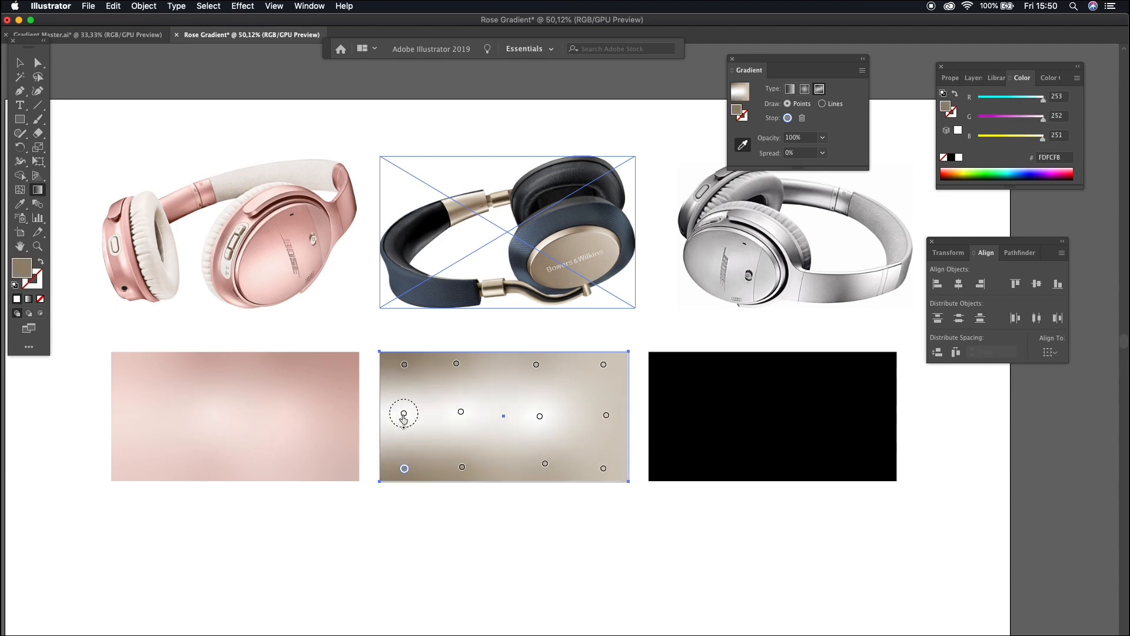
{"action": "left_click", "coordinate": [541, 277]}
{"action": "left_click", "coordinate": [461, 411]}
{"action": "left_click", "coordinate": [561, 271]}
{"action": "left_click", "coordinate": [539, 416]}
{"action": "left_click", "coordinate": [573, 268]}
{"action": "left_click", "coordinate": [19, 63]}
{"action": "left_click", "coordinate": [576, 498]}
{"action": "left_click", "coordinate": [245, 434]}
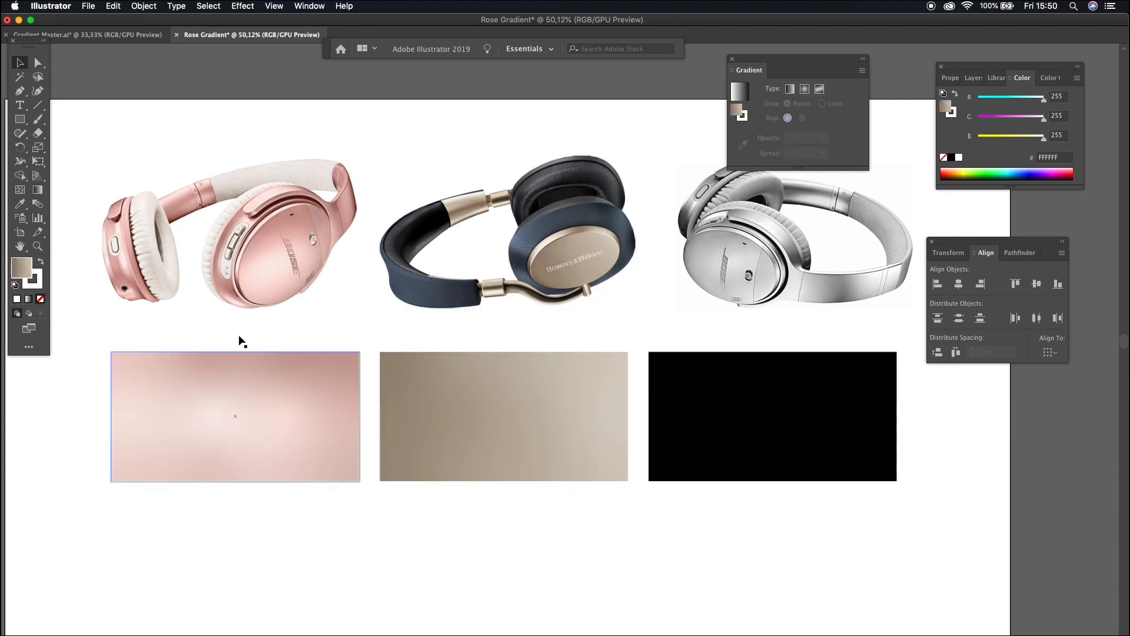
Fill the black rectangle below the silver headphones with a freeform gradient and add colour stops forming three rows of four
{"action": "left_click", "coordinate": [745, 412]}
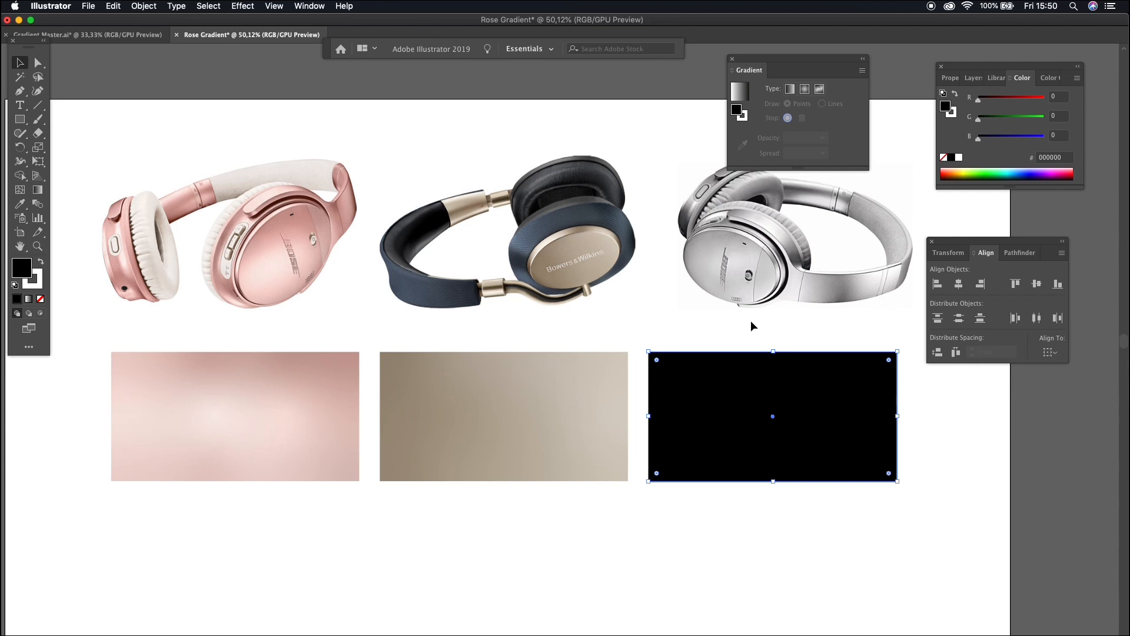
{"action": "left_click", "coordinate": [27, 303]}
{"action": "left_click", "coordinate": [818, 88]}
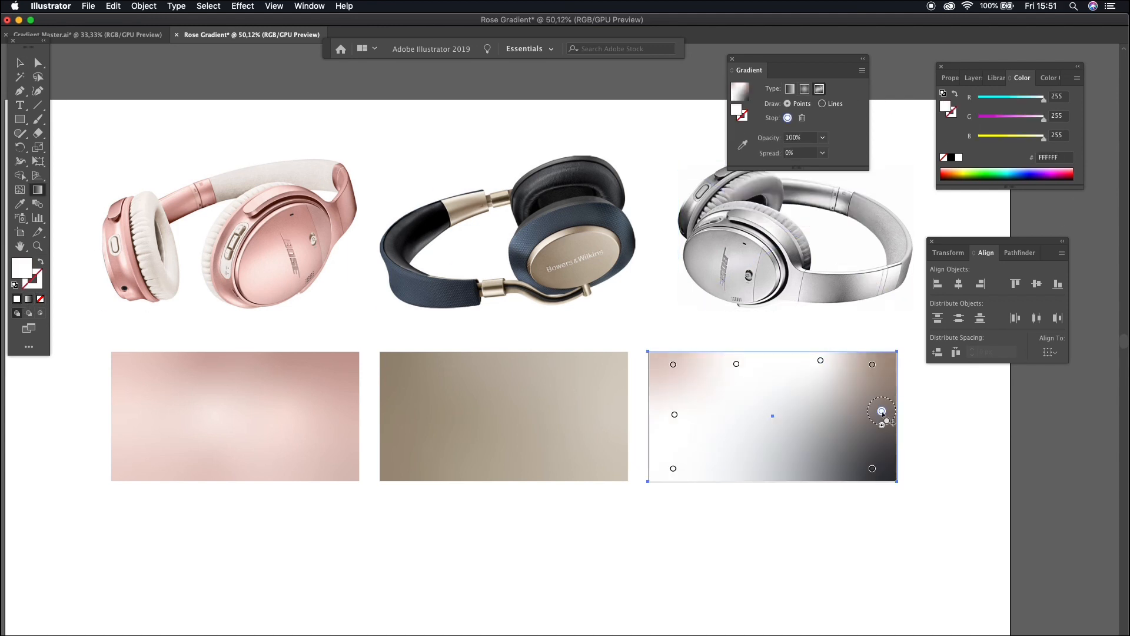
{"action": "left_click", "coordinate": [882, 410]}
{"action": "left_click", "coordinate": [817, 413]}
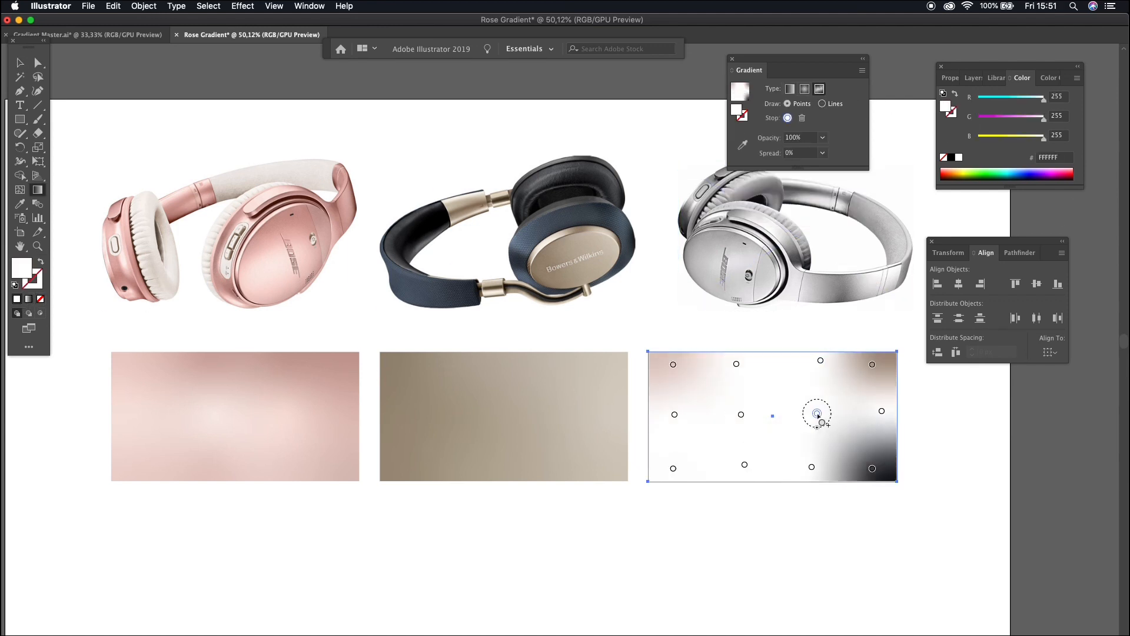
Nudge the third top-row stop and the right column's middle and bottom stops into line with the rest of the grid
{"action": "left_click_drag", "start_coordinate": [820, 360], "coordinate": [813, 366]}
{"action": "left_click_drag", "start_coordinate": [882, 411], "coordinate": [877, 415]}
{"action": "left_click_drag", "start_coordinate": [874, 471], "coordinate": [878, 468]}
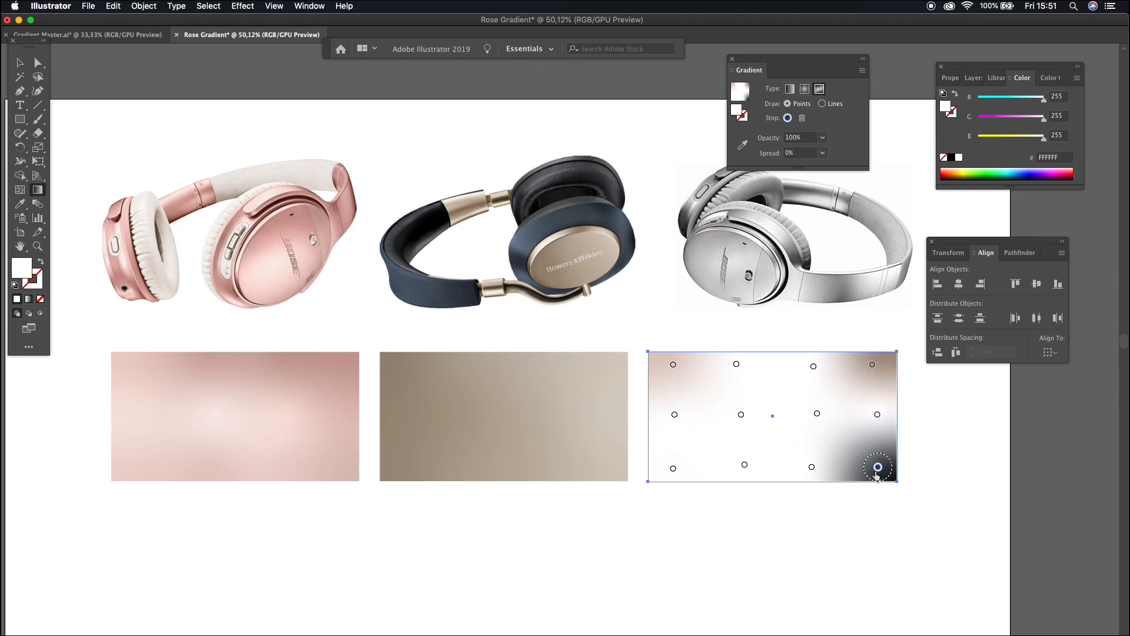
Recolour the four top-row stops of the third rectangle's gradient with grey tones sampled across the upper part of the silver ear cup
{"action": "left_click", "coordinate": [673, 365]}
{"action": "left_click", "coordinate": [745, 147]}
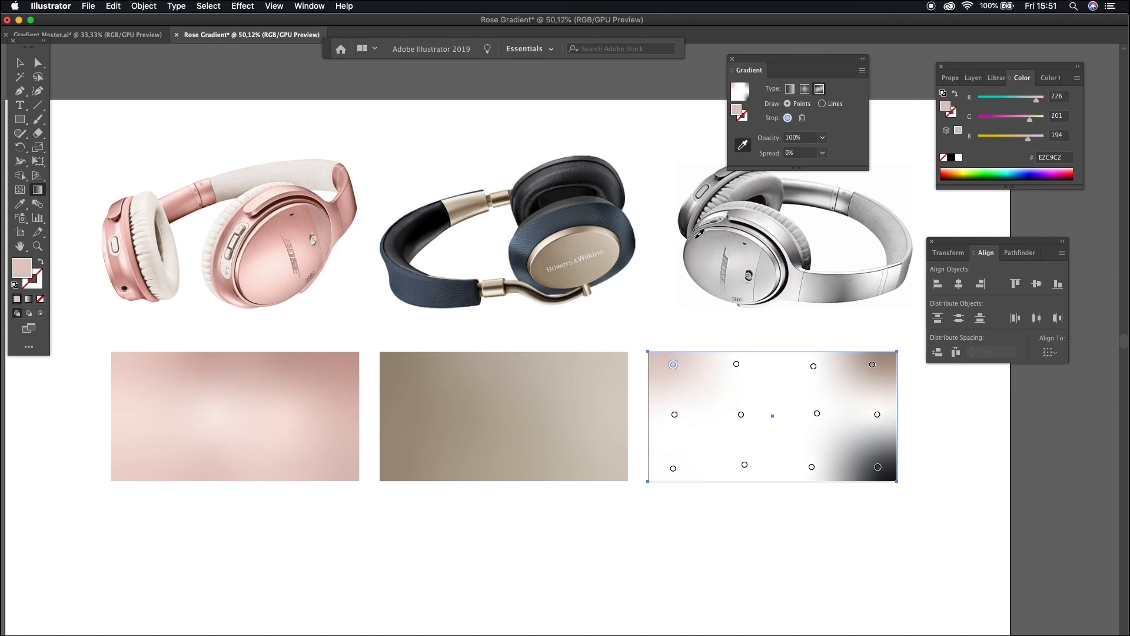
{"action": "left_click", "coordinate": [696, 237]}
{"action": "key", "text": "Escape"}
{"action": "left_click", "coordinate": [736, 365]}
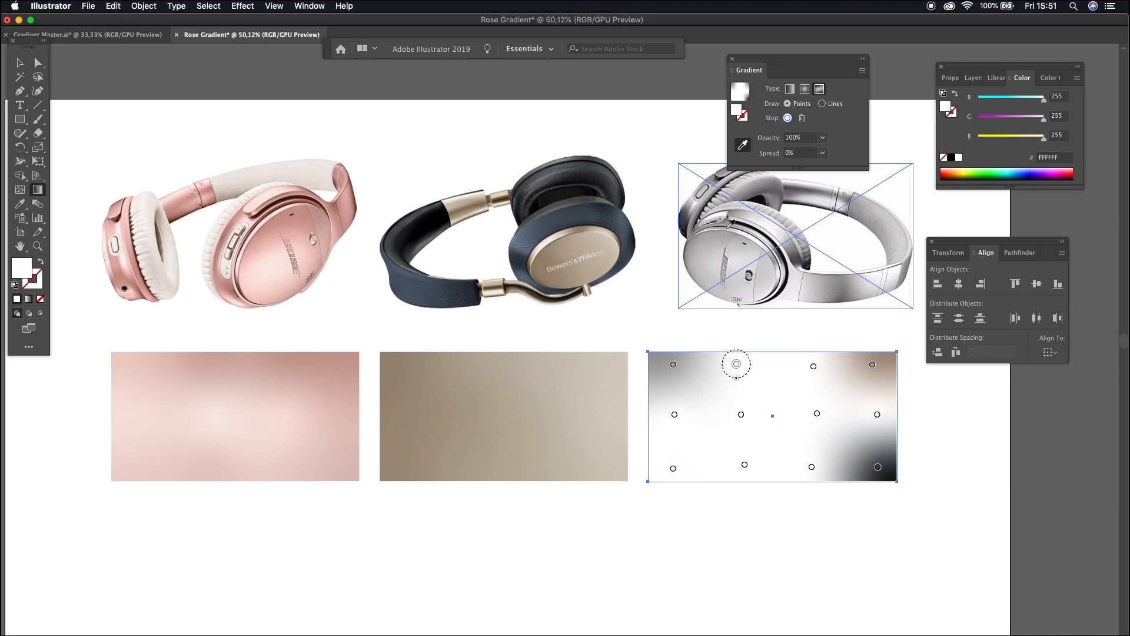
{"action": "left_click", "coordinate": [723, 231]}
{"action": "left_click", "coordinate": [813, 366]}
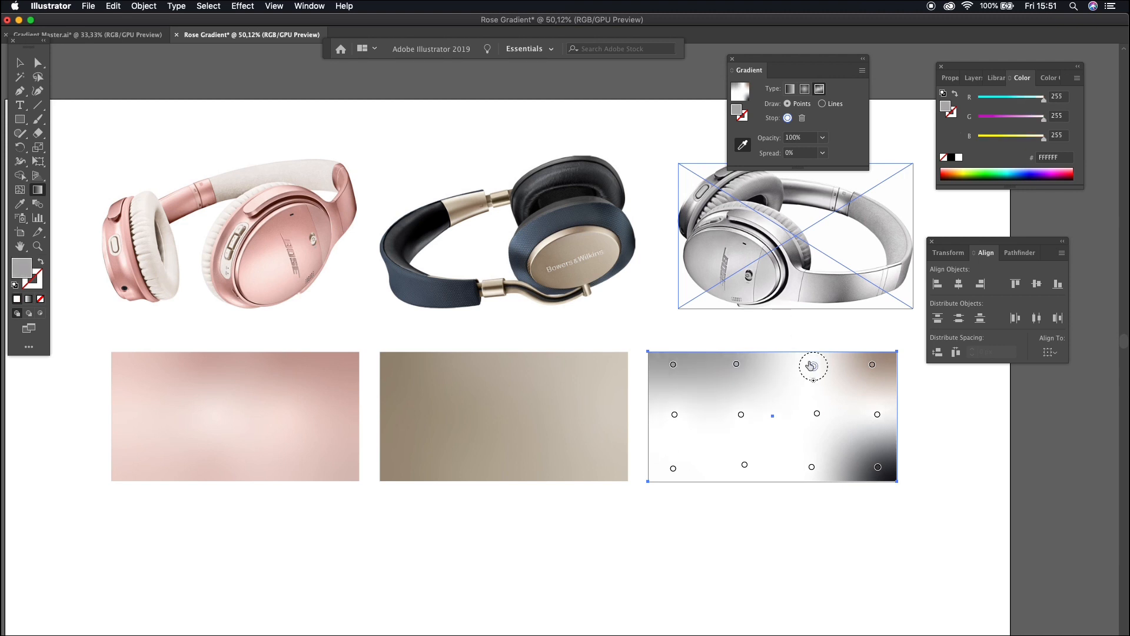
{"action": "left_click", "coordinate": [739, 237]}
{"action": "left_click", "coordinate": [872, 364]}
{"action": "left_click", "coordinate": [736, 243]}
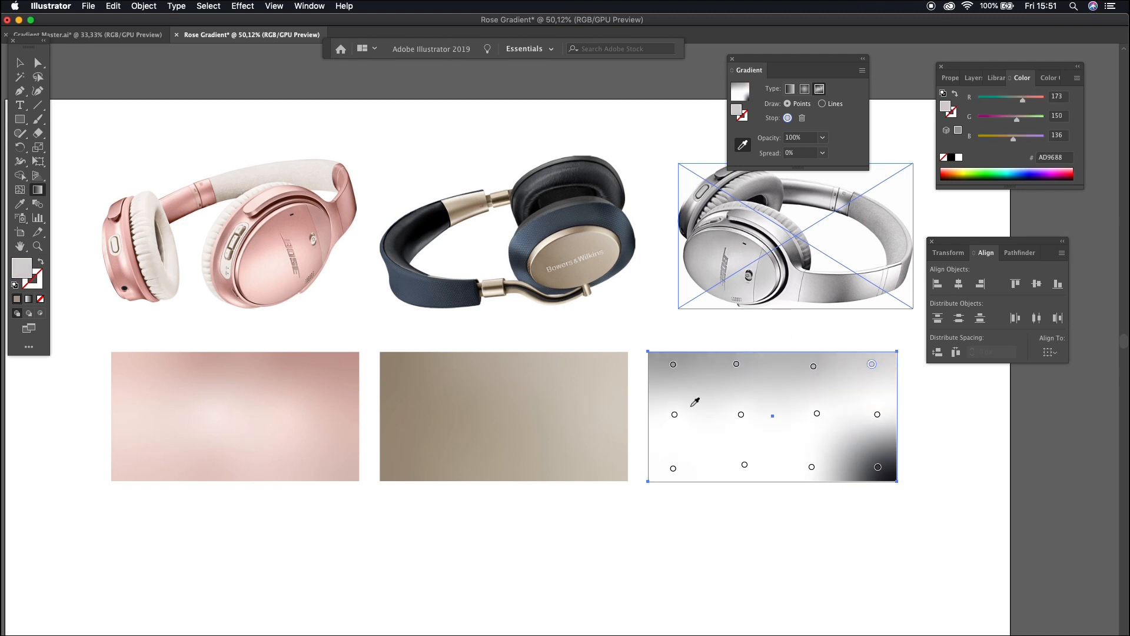
Recolour the third rectangle's four middle-row stops with grey tones sampled across the centre of the silver ear cup
{"action": "left_click", "coordinate": [674, 415]}
{"action": "left_click", "coordinate": [709, 252]}
{"action": "left_click", "coordinate": [741, 415]}
{"action": "left_click", "coordinate": [712, 259]}
{"action": "left_click", "coordinate": [817, 413]}
{"action": "left_click", "coordinate": [736, 259]}
{"action": "left_click", "coordinate": [877, 414]}
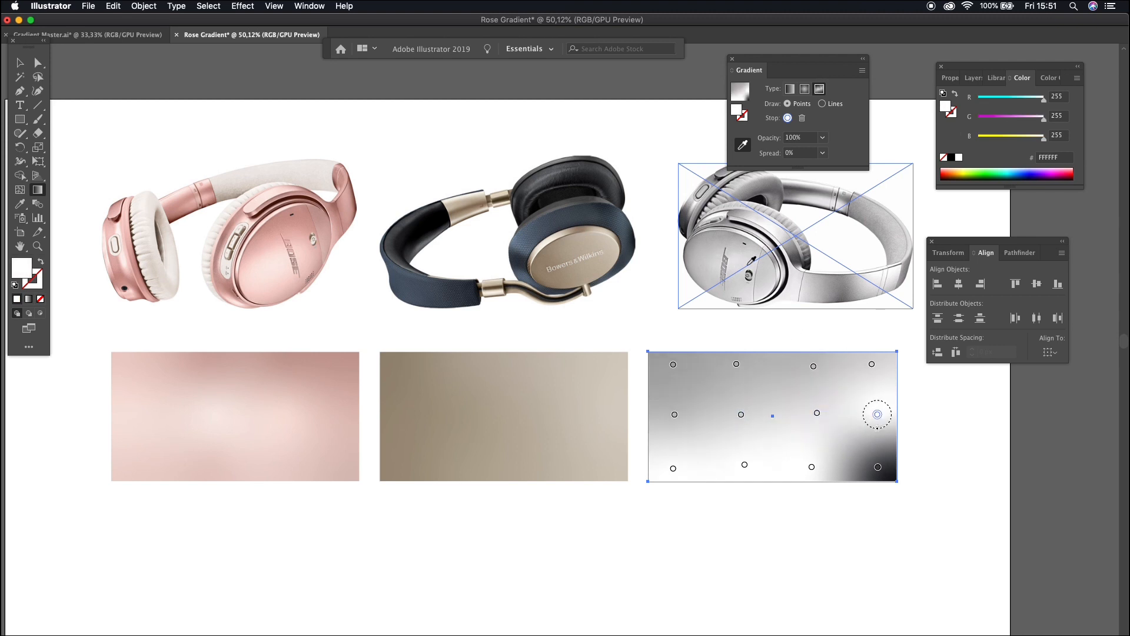
{"action": "left_click", "coordinate": [754, 265]}
Recolour the third rectangle's four bottom-row stops with grey tones sampled from the lower part of the silver ear cup
{"action": "left_click", "coordinate": [878, 467]}
{"action": "left_click", "coordinate": [759, 271]}
{"action": "left_click", "coordinate": [812, 467]}
{"action": "left_click", "coordinate": [742, 275]}
{"action": "left_click", "coordinate": [744, 465]}
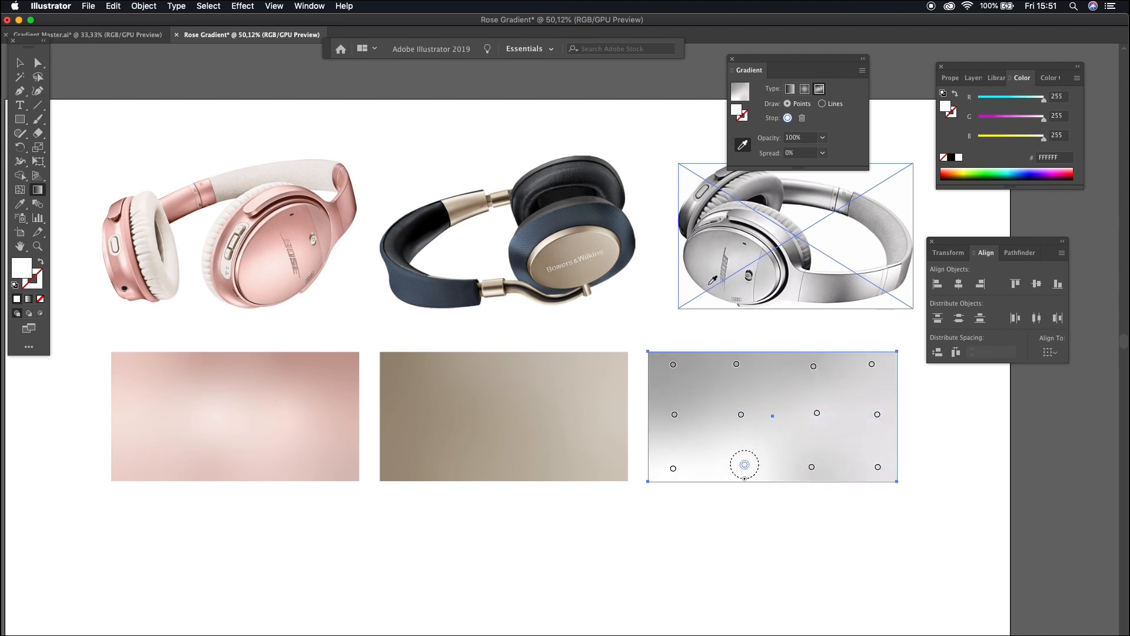
{"action": "left_click", "coordinate": [712, 284]}
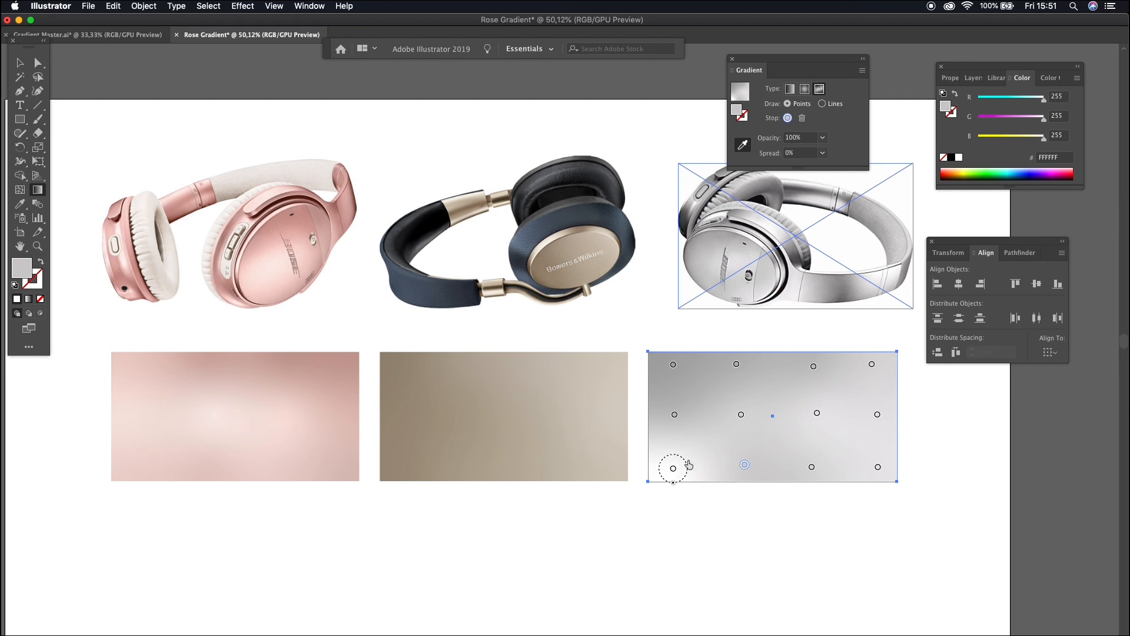
{"action": "left_click", "coordinate": [674, 470]}
{"action": "left_click", "coordinate": [699, 270]}
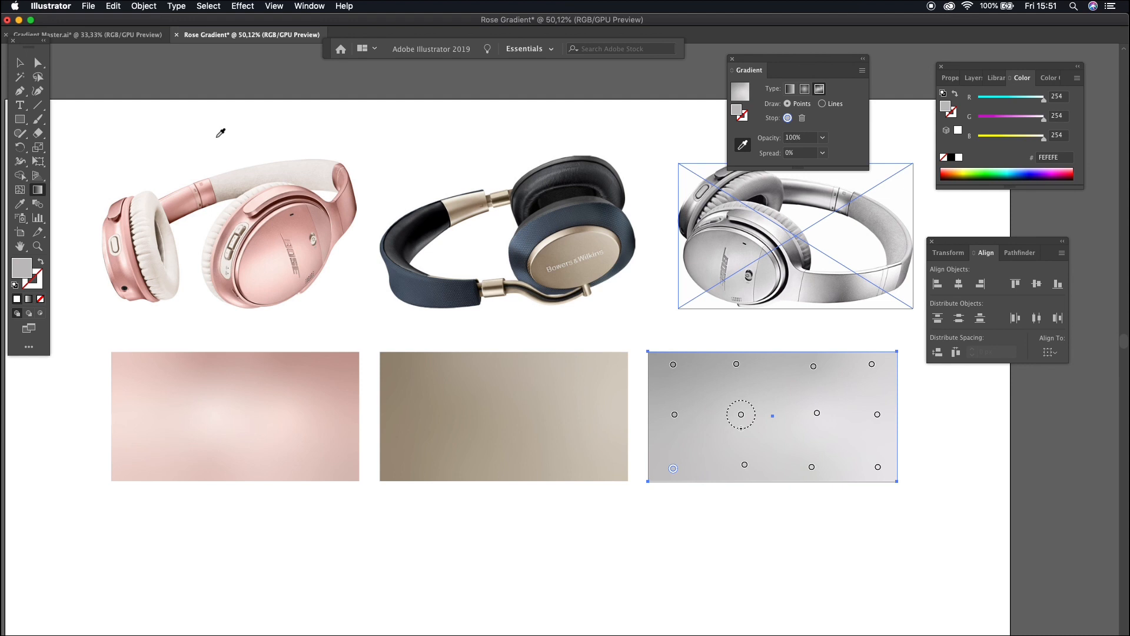
Check the two inner bottom-row stops of the silver gradient and deselect the rectangle
{"action": "left_click", "coordinate": [745, 465]}
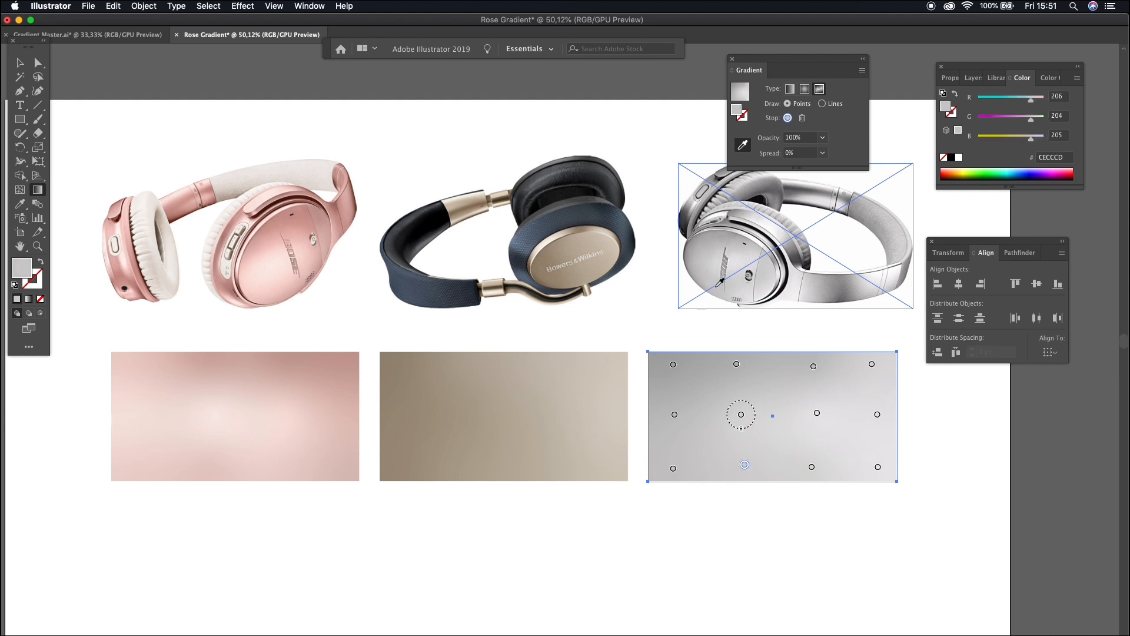
{"action": "left_click", "coordinate": [813, 467]}
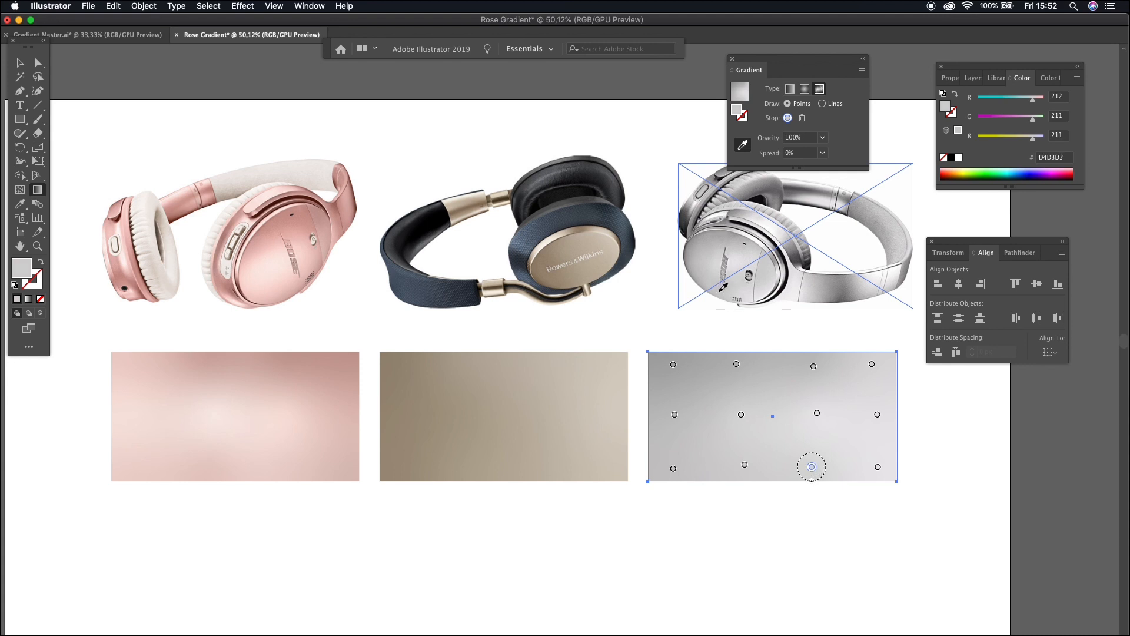
{"action": "key", "text": "v"}
{"action": "left_click", "coordinate": [404, 121]}
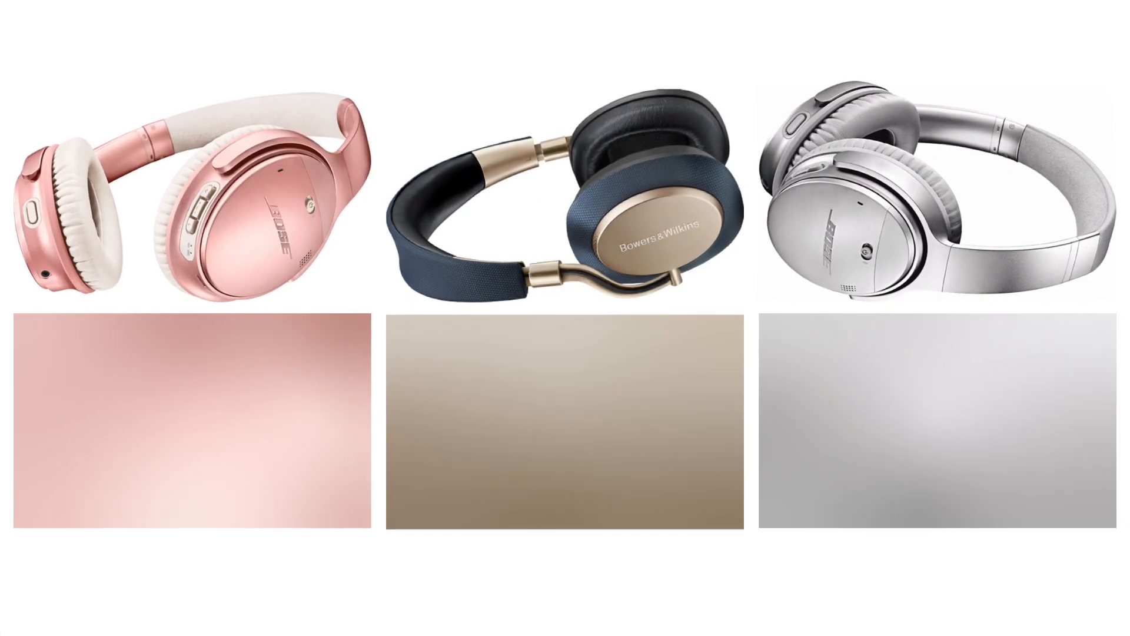